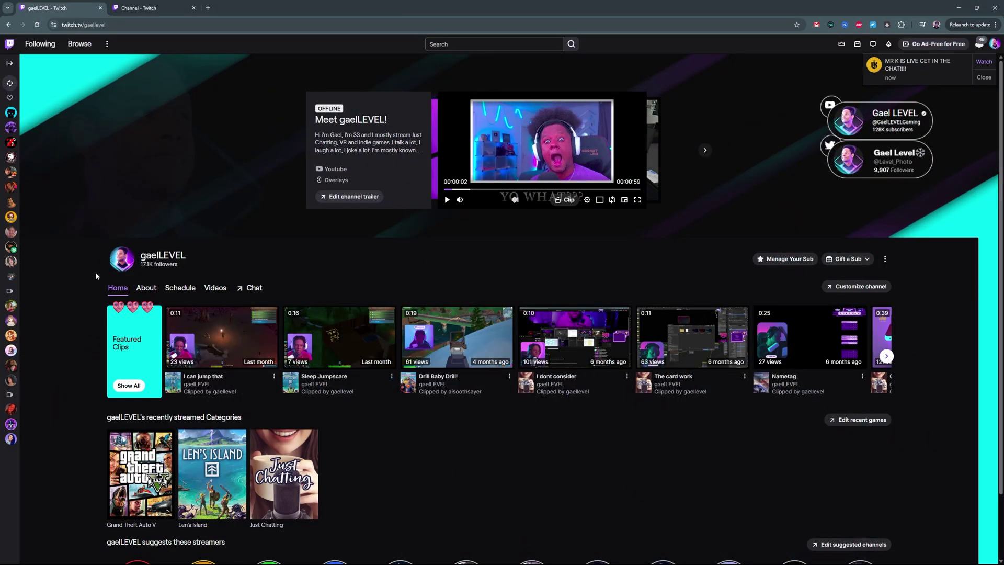
Step: Resize the browser window narrower and wider to examine how the channel banner adapts, and restore it to full size
scroll(94, 298, down, 2)
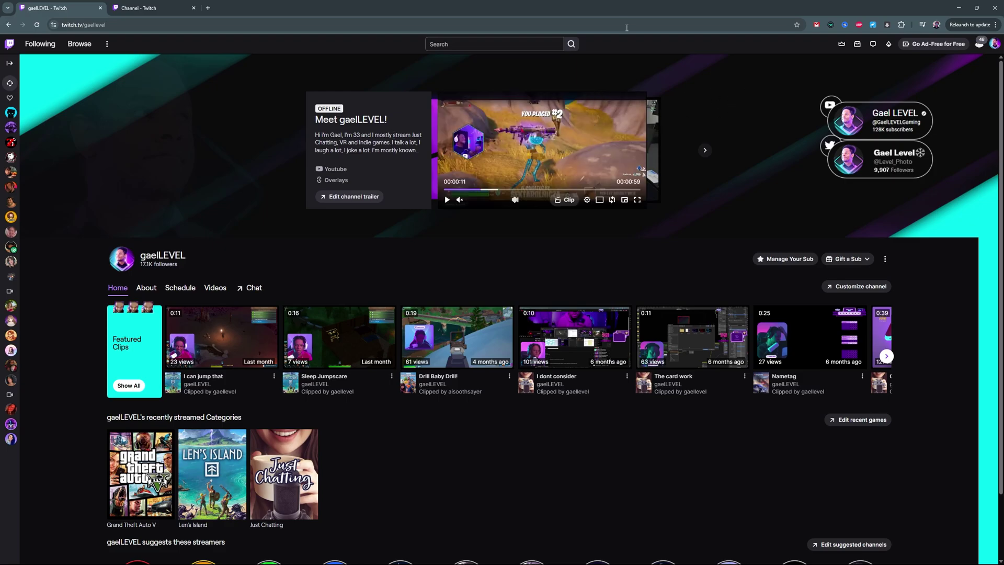
drag(630, 11, 475, 49)
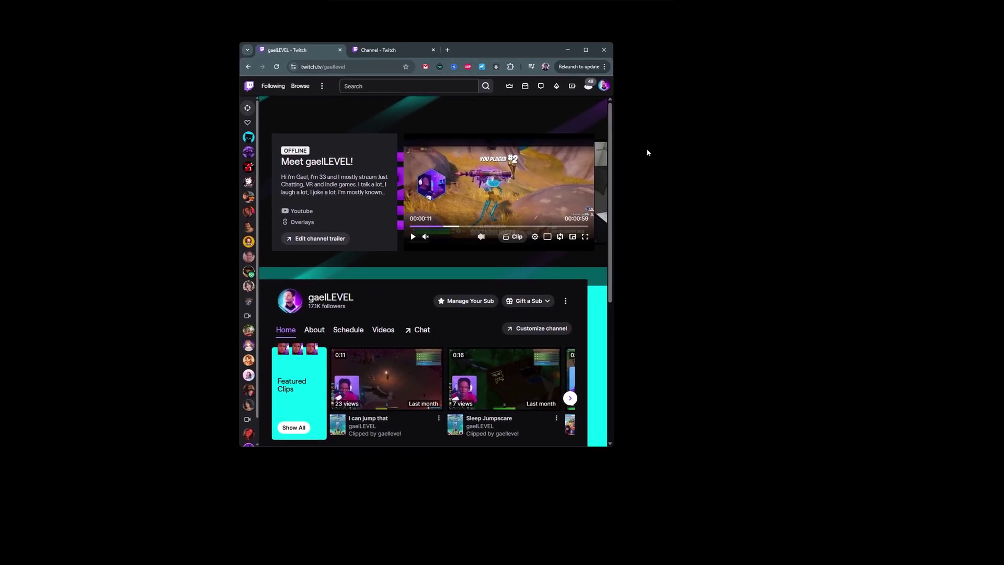
drag(613, 148, 950, 124)
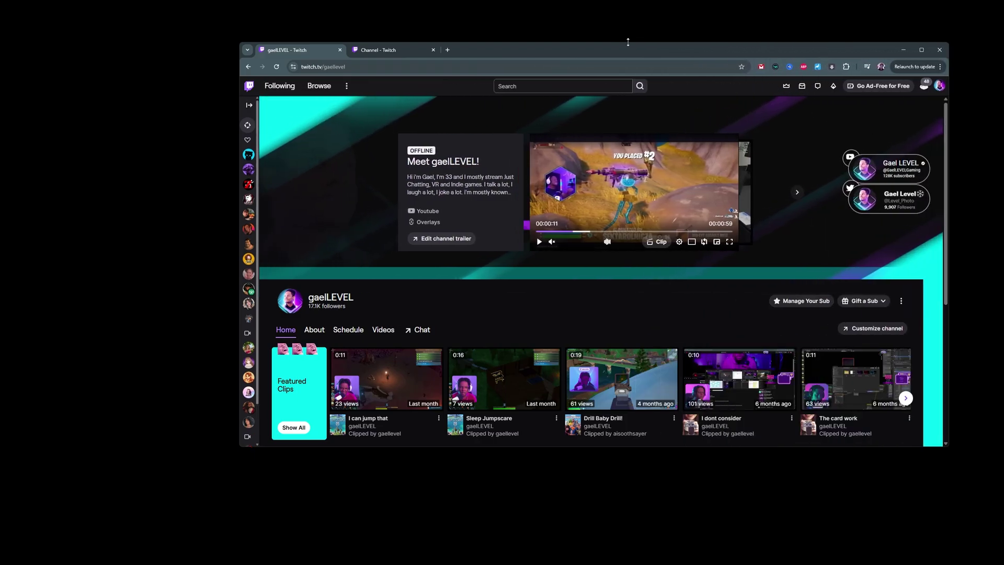
drag(622, 54, 575, 1)
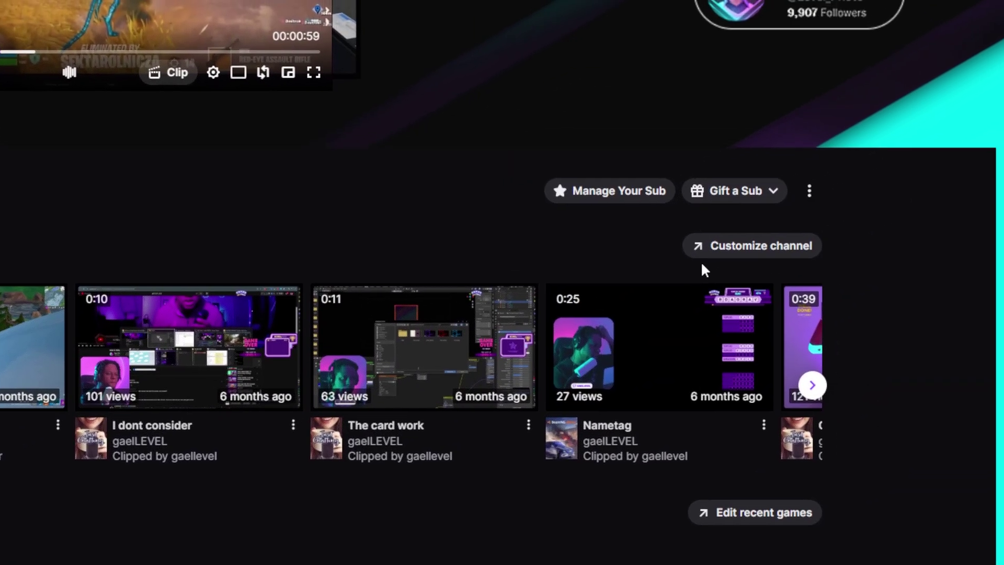
Step: Review the recent games and suggested channels sections of the channel home page, and examine the bio and panels on the About page
scroll(684, 314, down, 4)
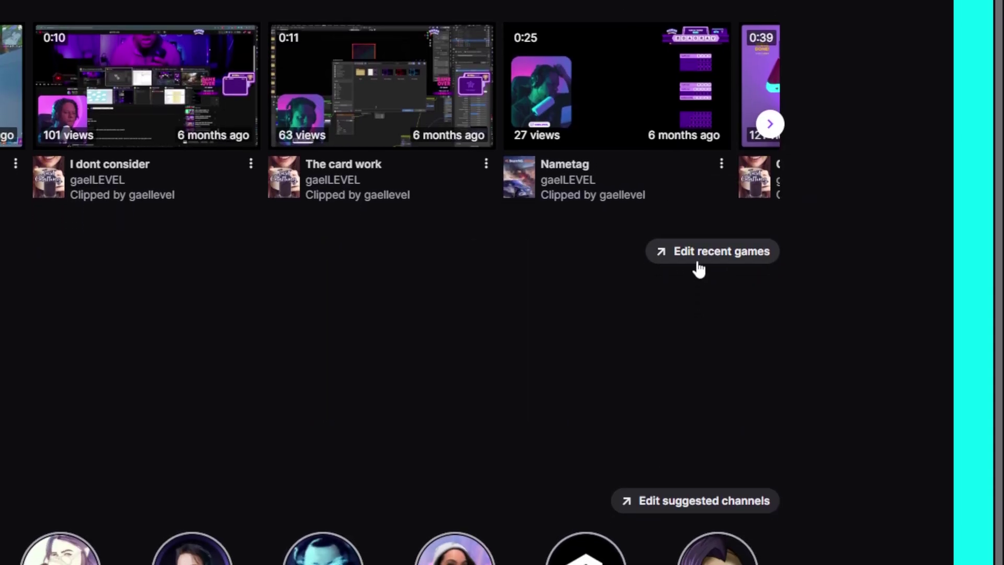
scroll(690, 436, down, 3)
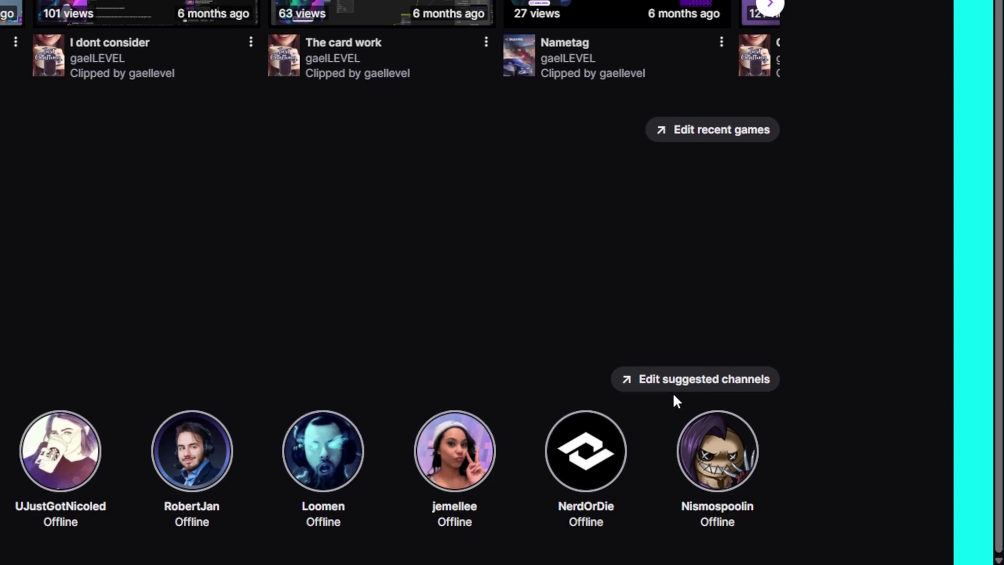
click(146, 214)
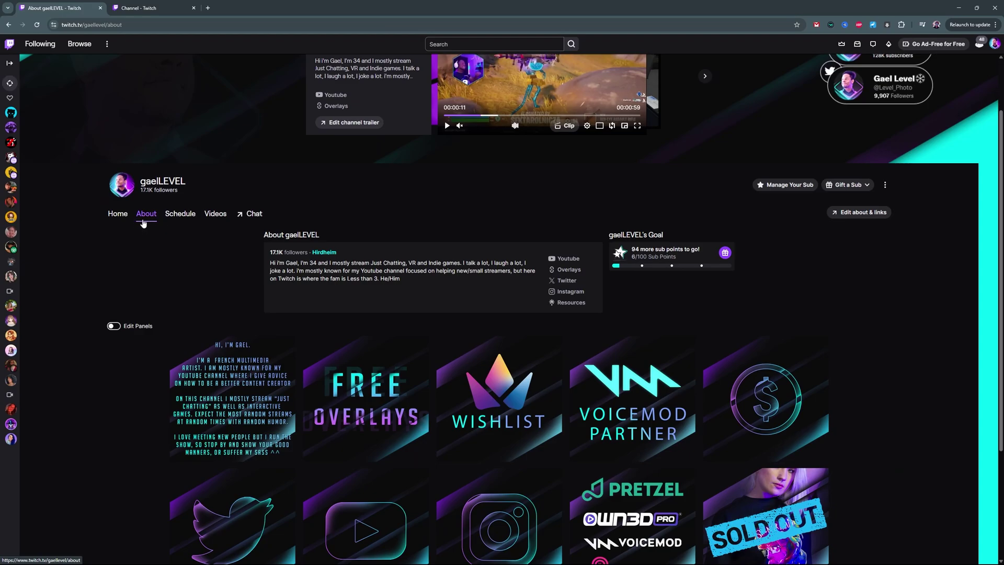
scroll(161, 264, down, 2)
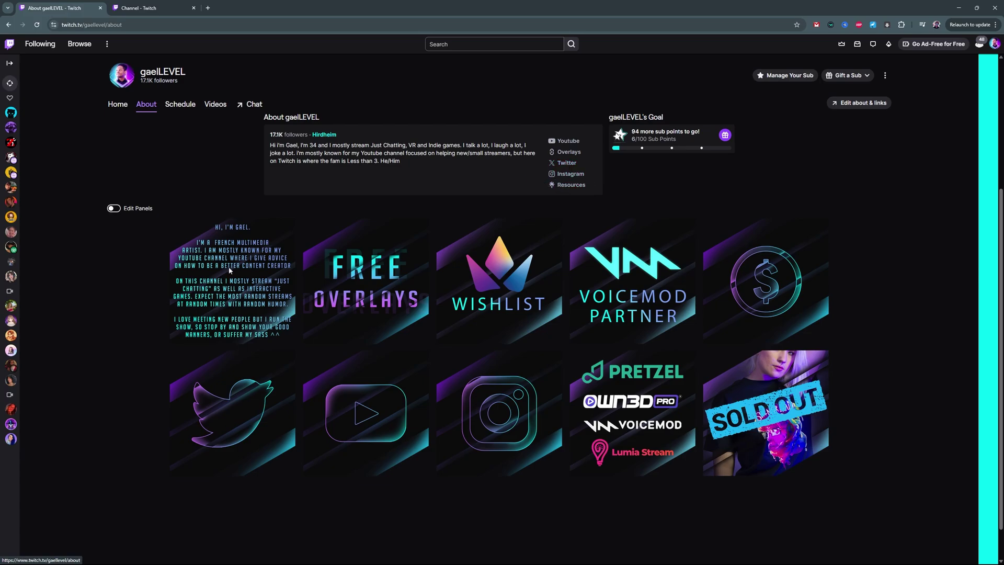
scroll(257, 296, down, 1)
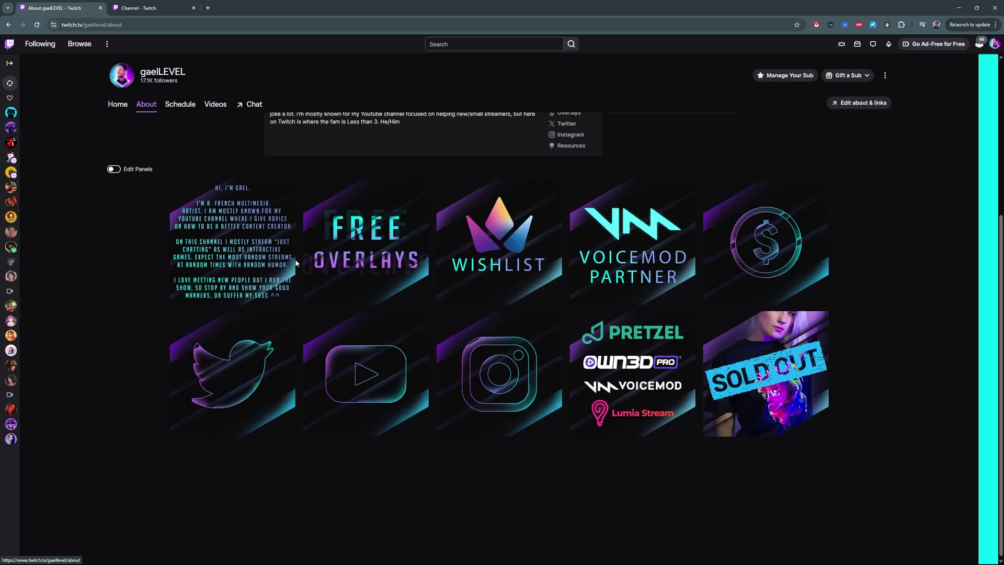
scroll(170, 259, up, 2)
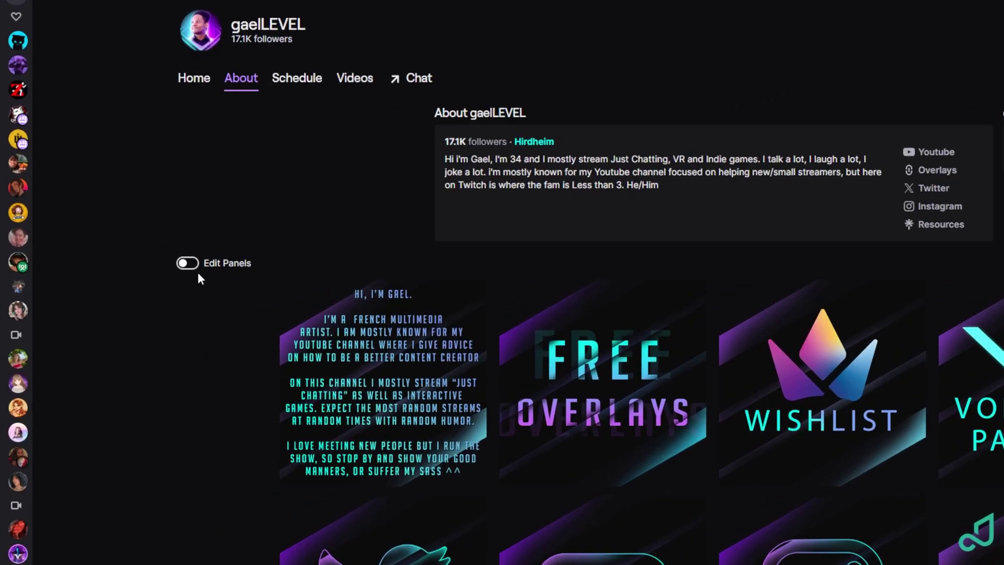
Step: Enable panel editing on the About page and start adding a new panel after the existing ones
click(230, 283)
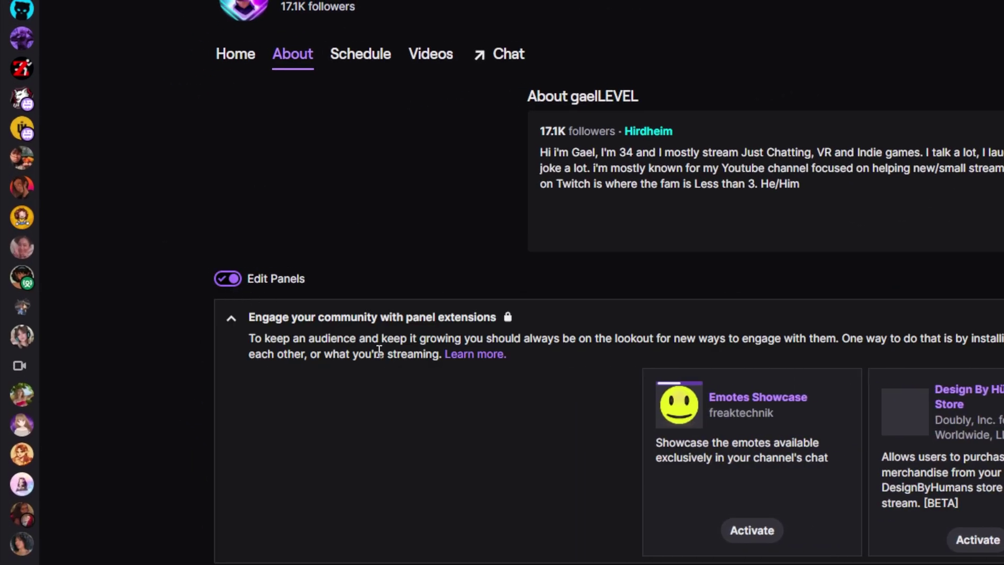
scroll(417, 424, down, 8)
scroll(419, 429, up, 2)
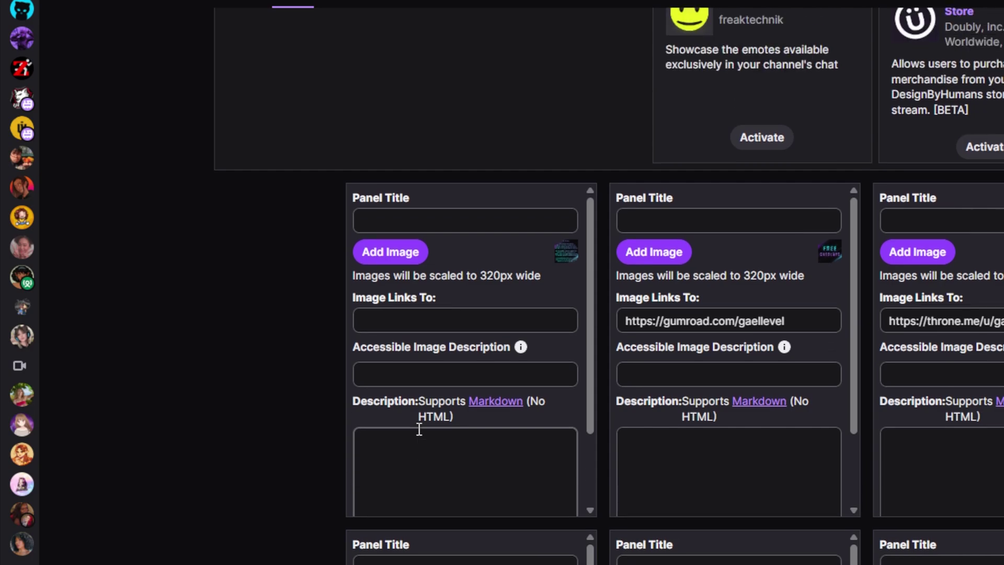
drag(471, 199, 137, 413)
scroll(137, 413, down, 3)
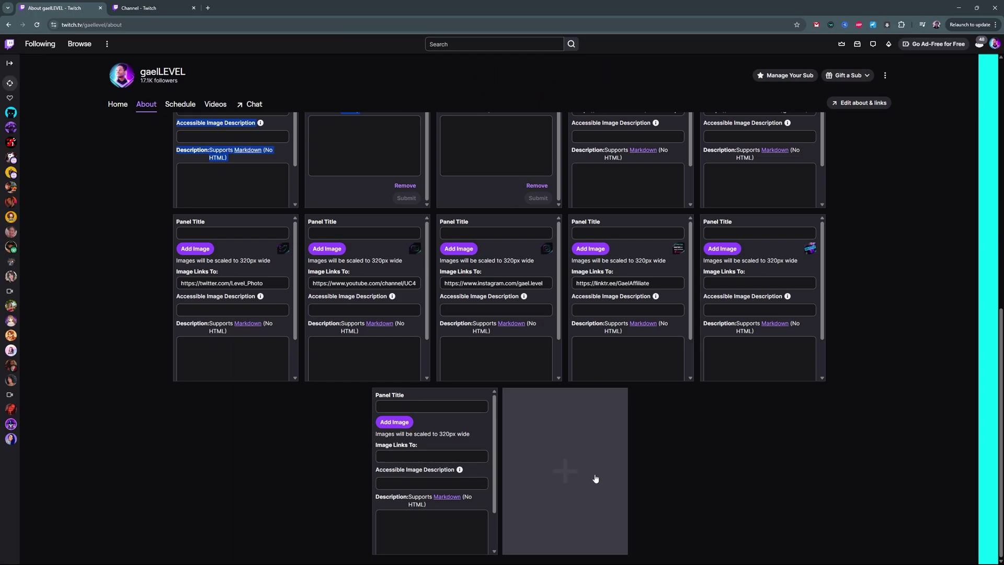
click(563, 478)
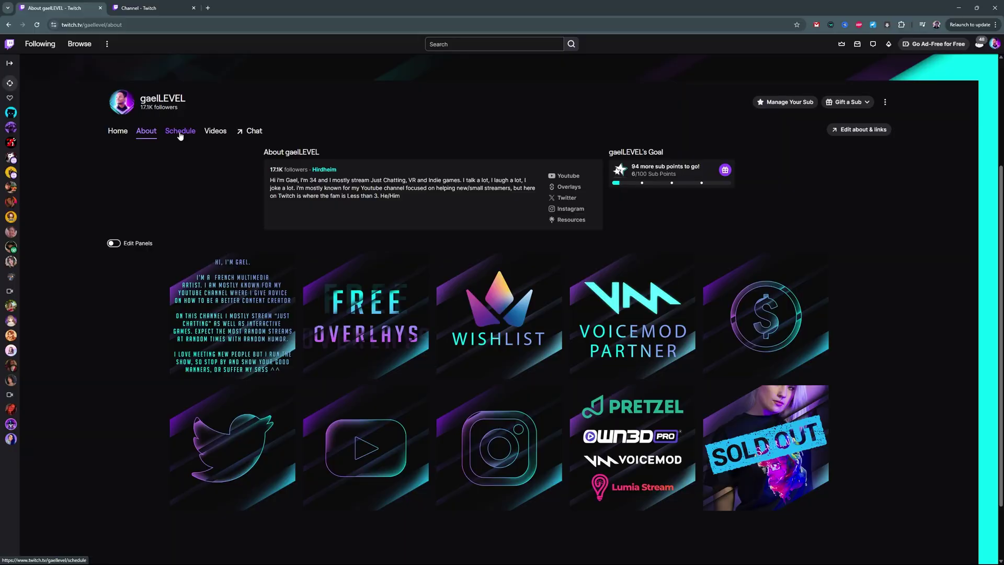
Step: Open the channel schedule and browse the weeks back to Jun 30 – Jul 6, 2025 and forward to Jul 14 – Jul 20, 2025
click(178, 131)
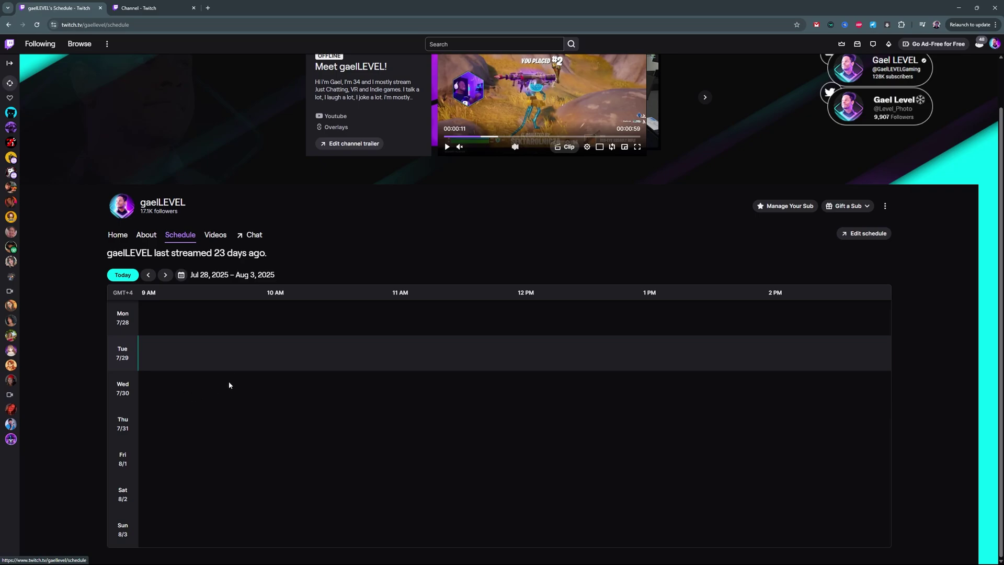
click(148, 276)
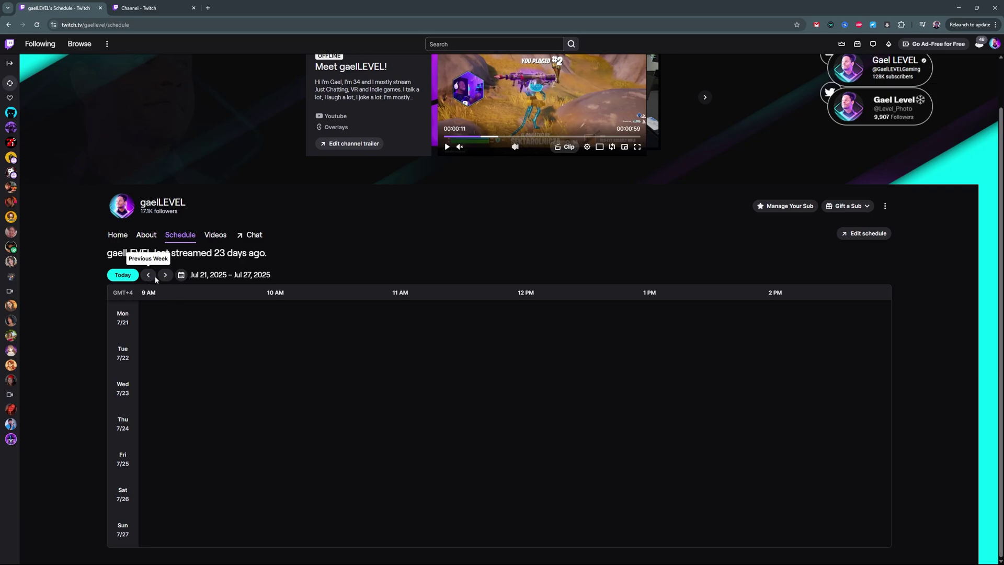
click(149, 276)
click(149, 275)
click(149, 276)
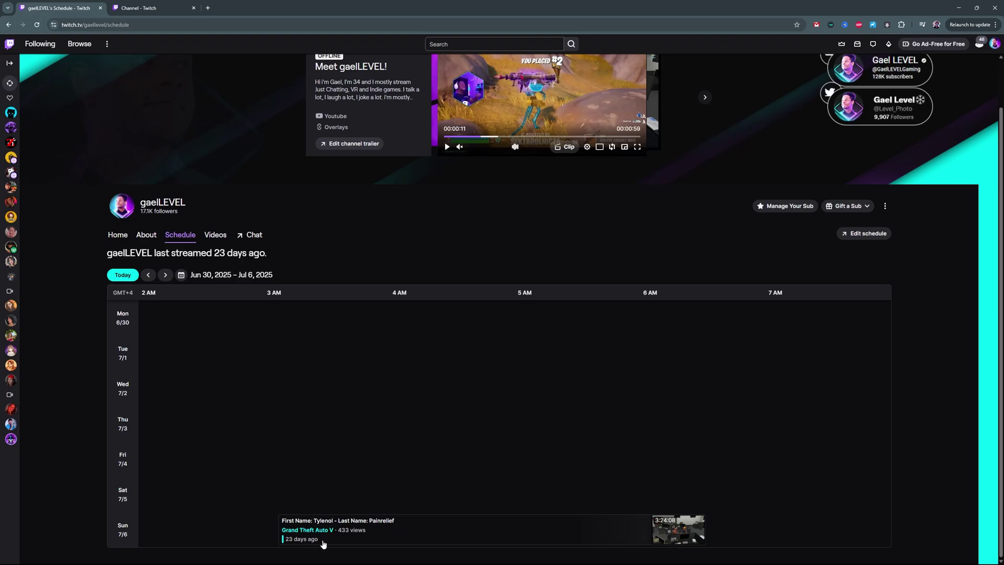
click(165, 276)
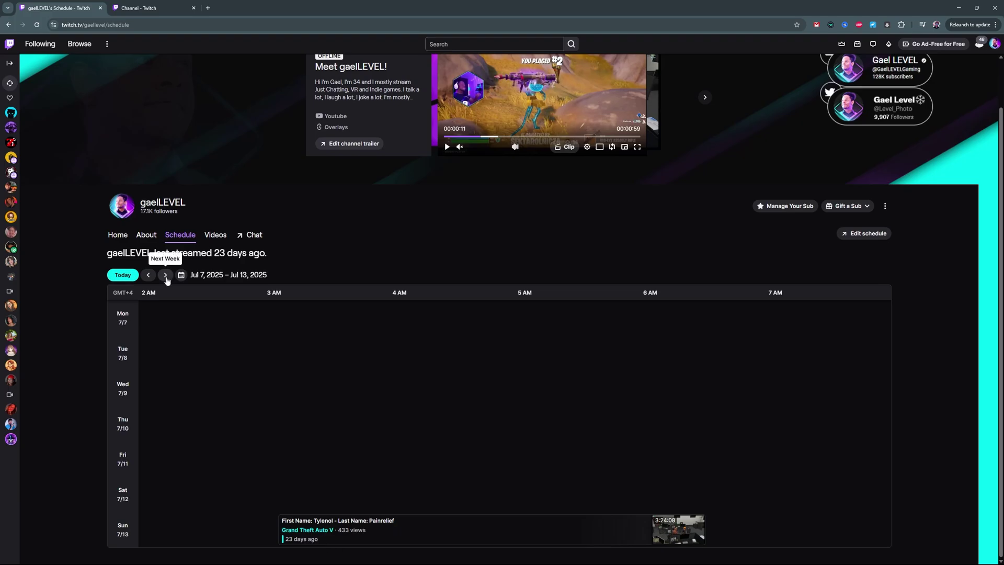
click(166, 276)
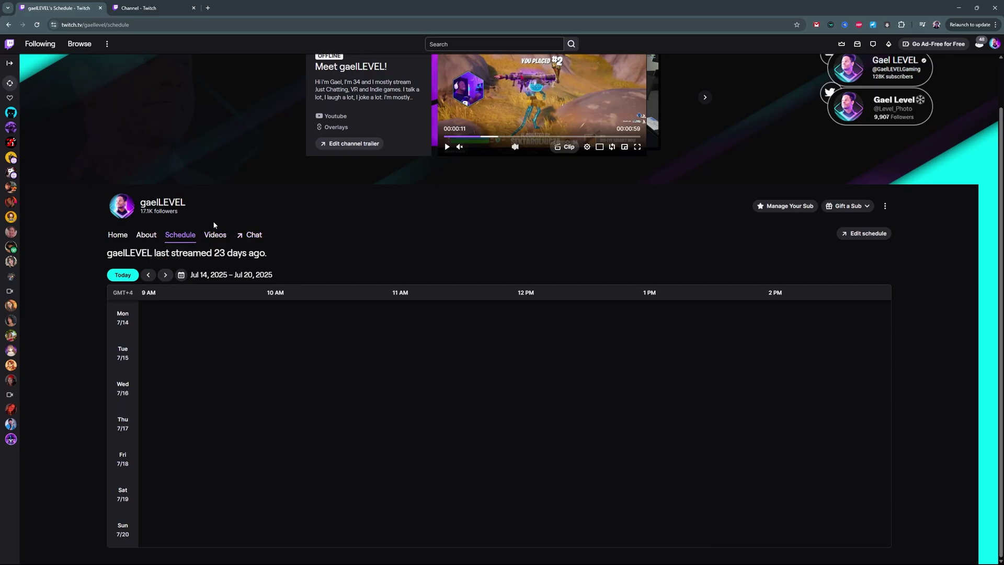
Step: Open the channel's videos and examine the featured clips, recent broadcasts, highlights and uploads, and all videos sections
click(217, 240)
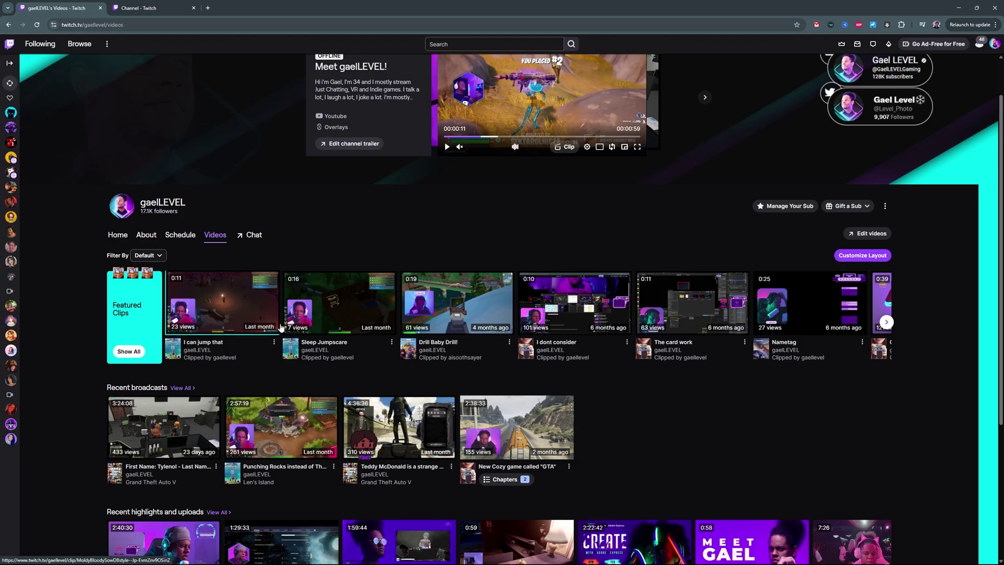
scroll(199, 321, down, 2)
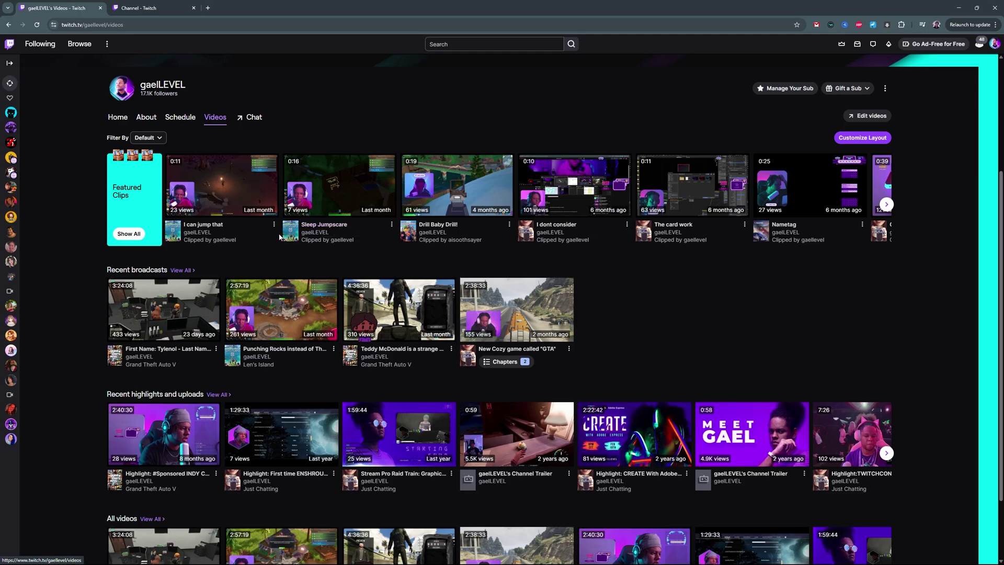
scroll(279, 236, down, 1)
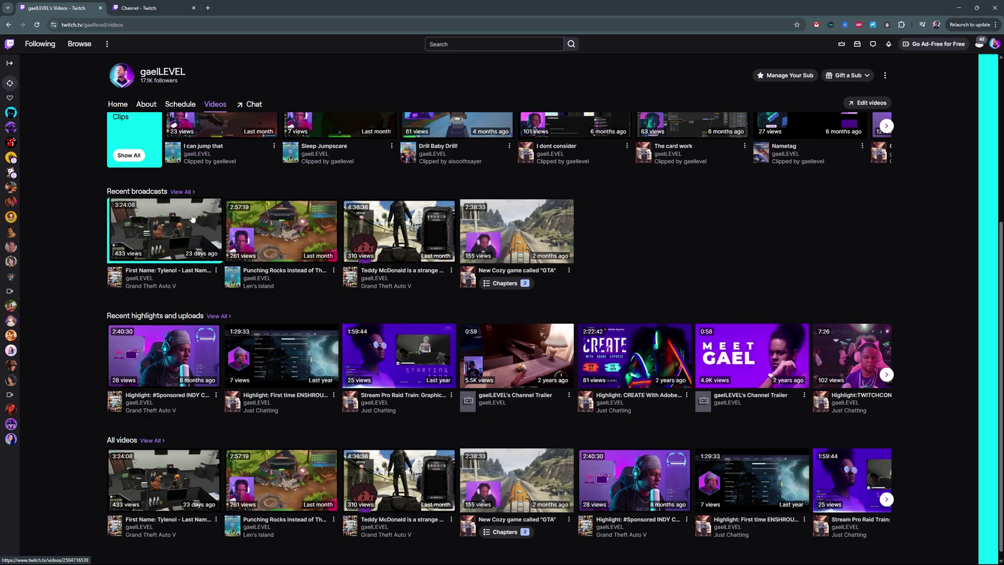
scroll(366, 293, down, 1)
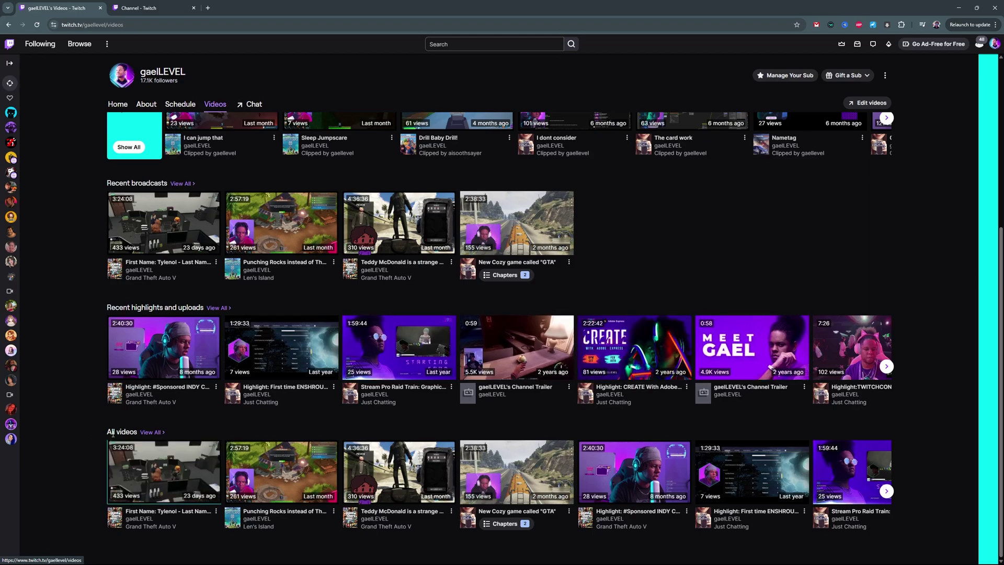
scroll(788, 254, up, 4)
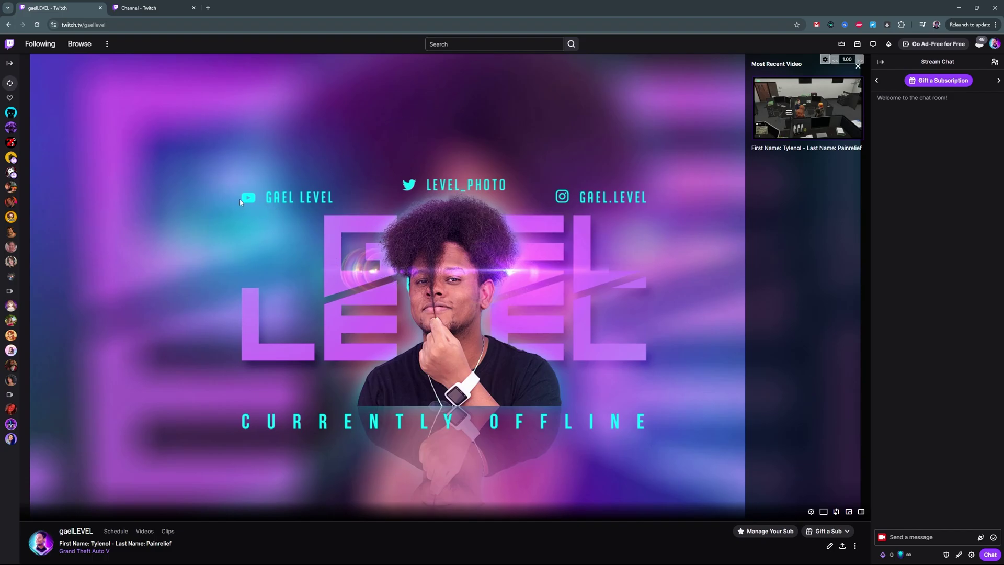
Step: Examine the channel's chat page, including the offline banner, About section and panels below the player
scroll(402, 365, down, 5)
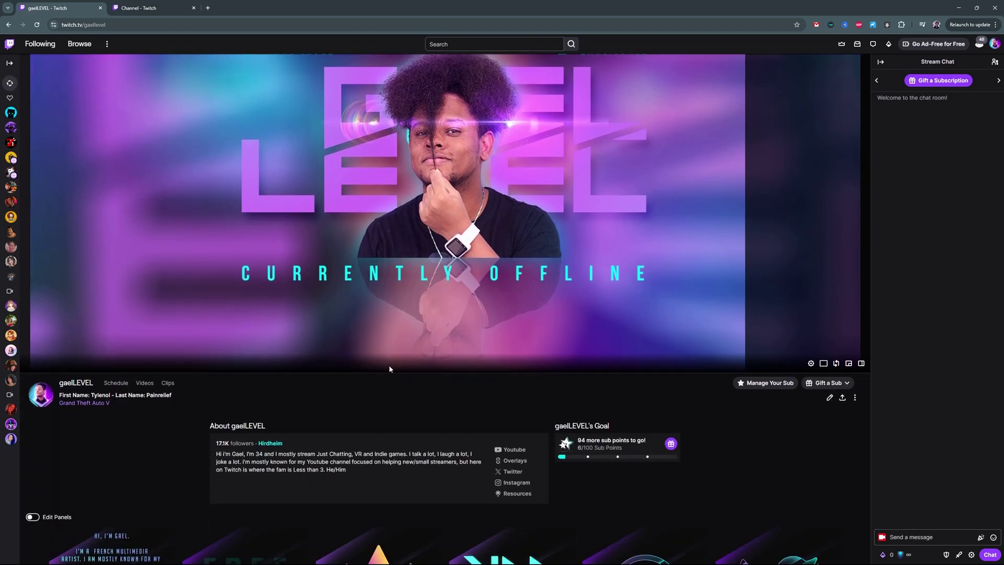
scroll(389, 366, up, 5)
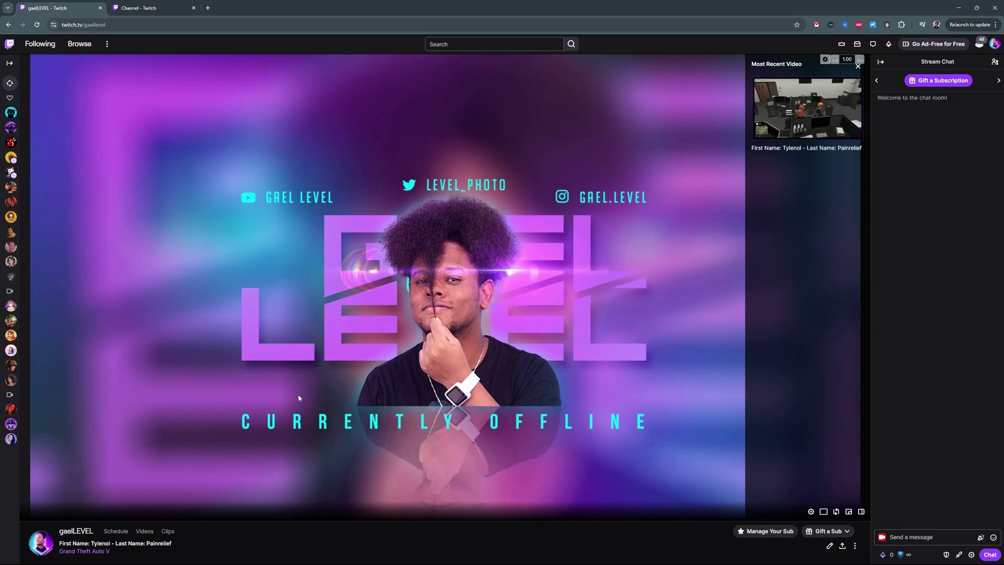
scroll(248, 388, down, 2)
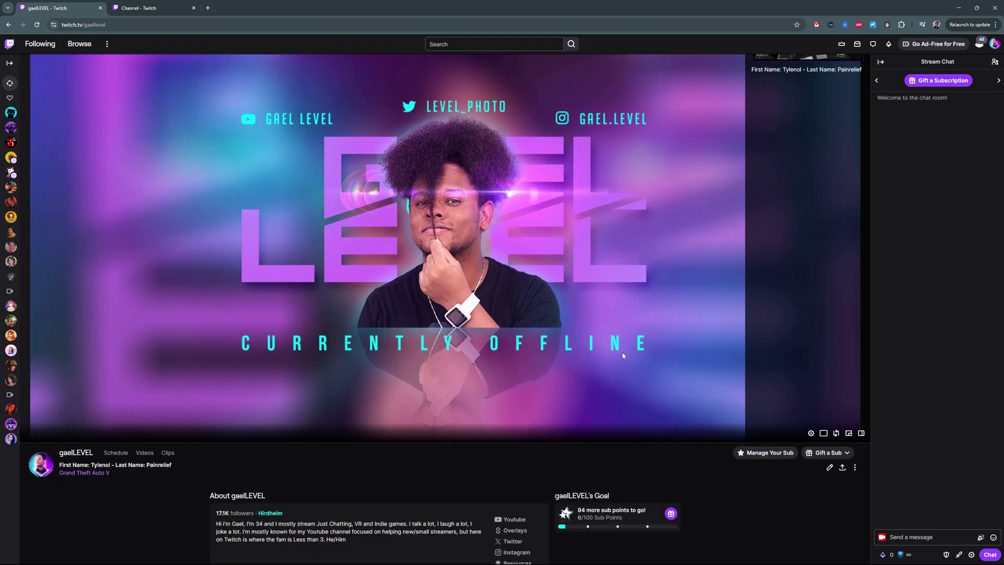
scroll(324, 328, up, 2)
scroll(324, 328, down, 4)
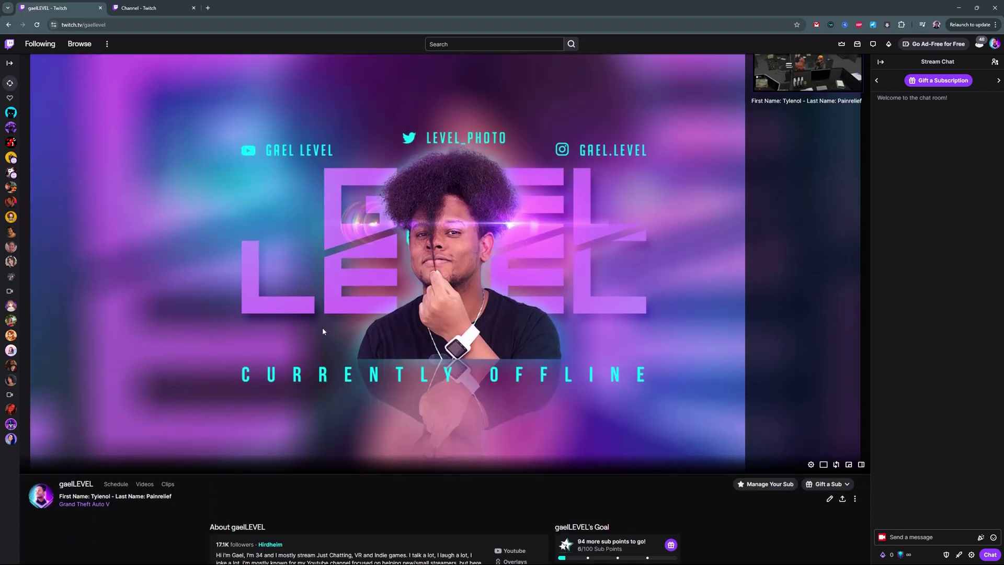
scroll(544, 307, down, 2)
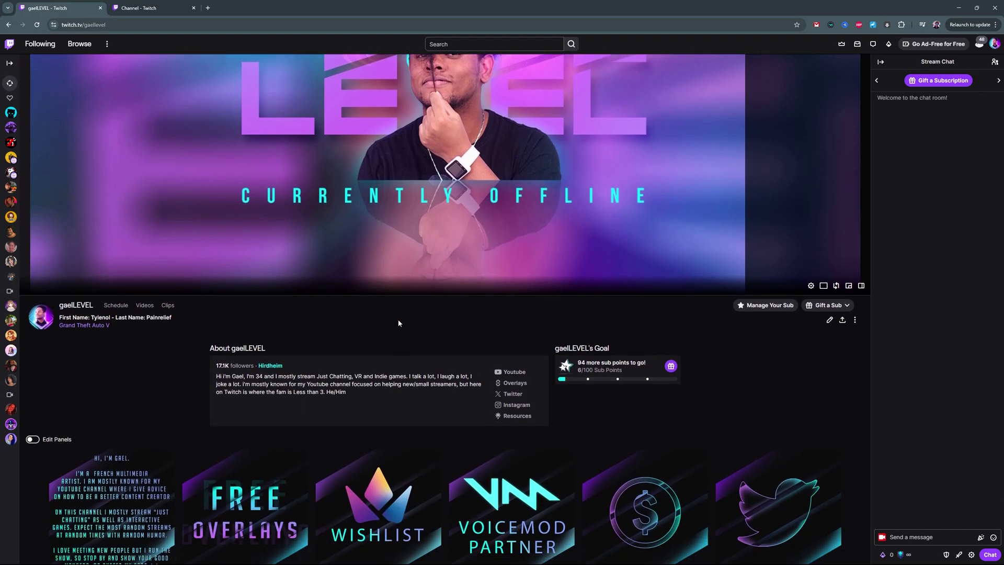
scroll(399, 319, up, 6)
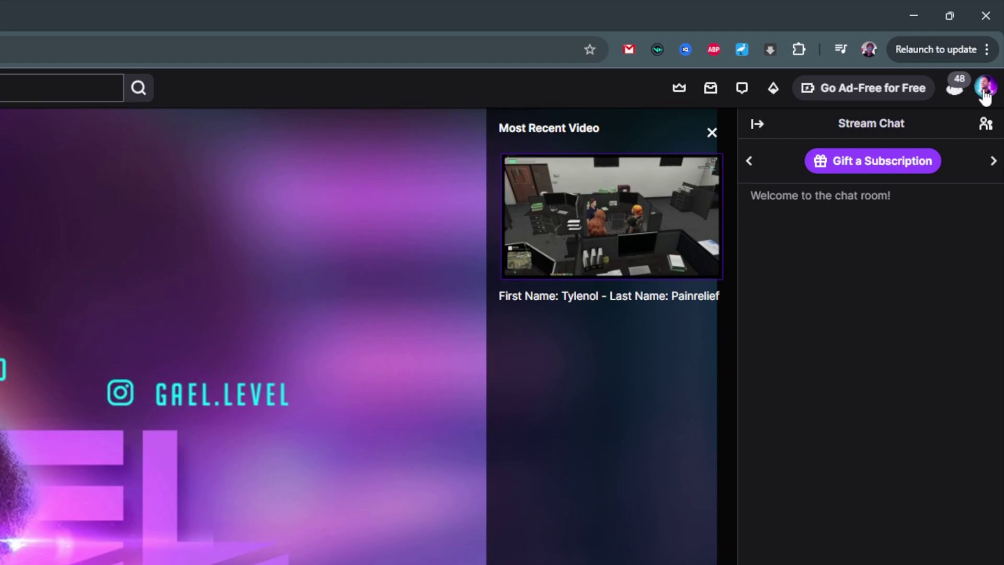
Step: Open the channel settings in the Creator Dashboard and review the profile bio and social links
click(986, 89)
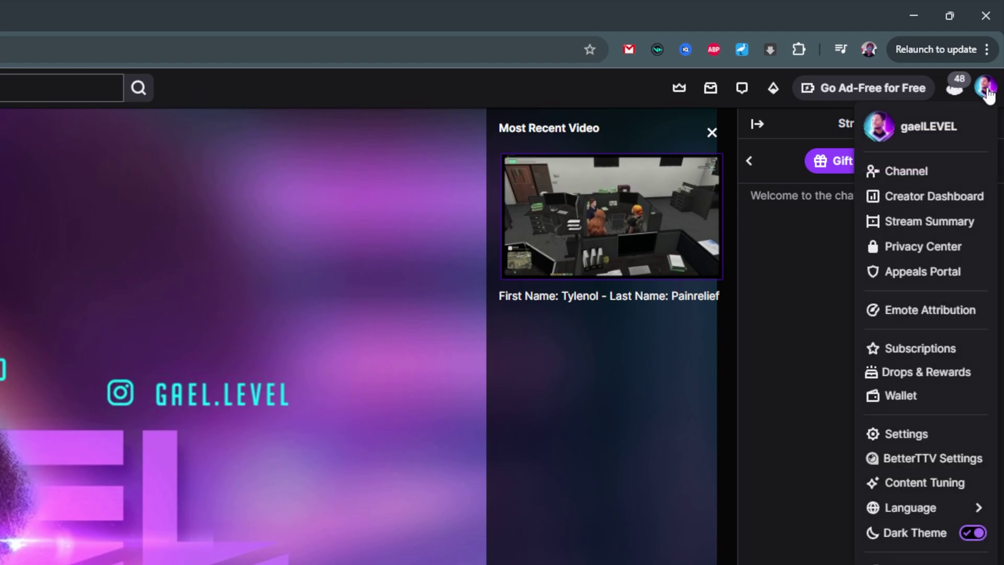
click(927, 205)
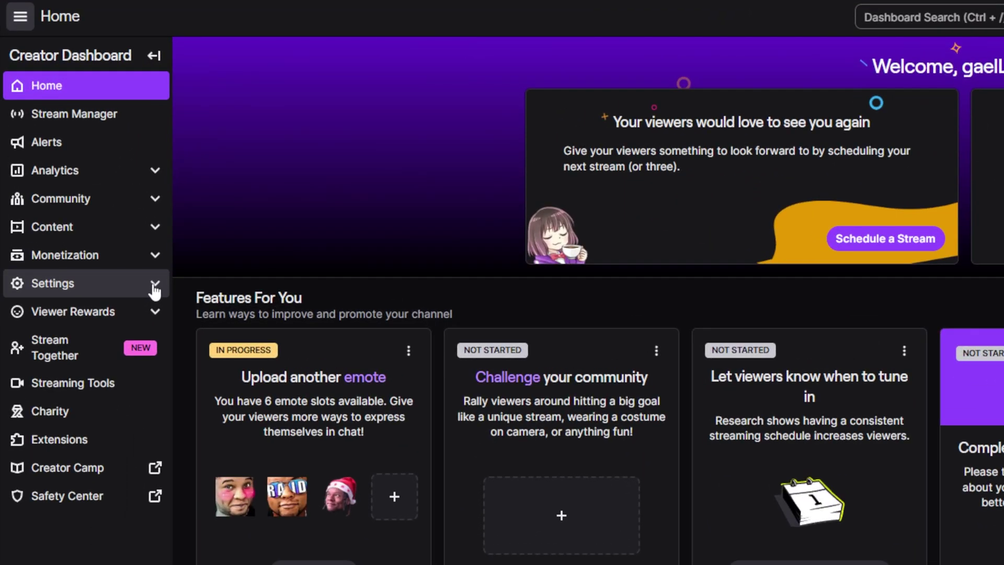
click(77, 179)
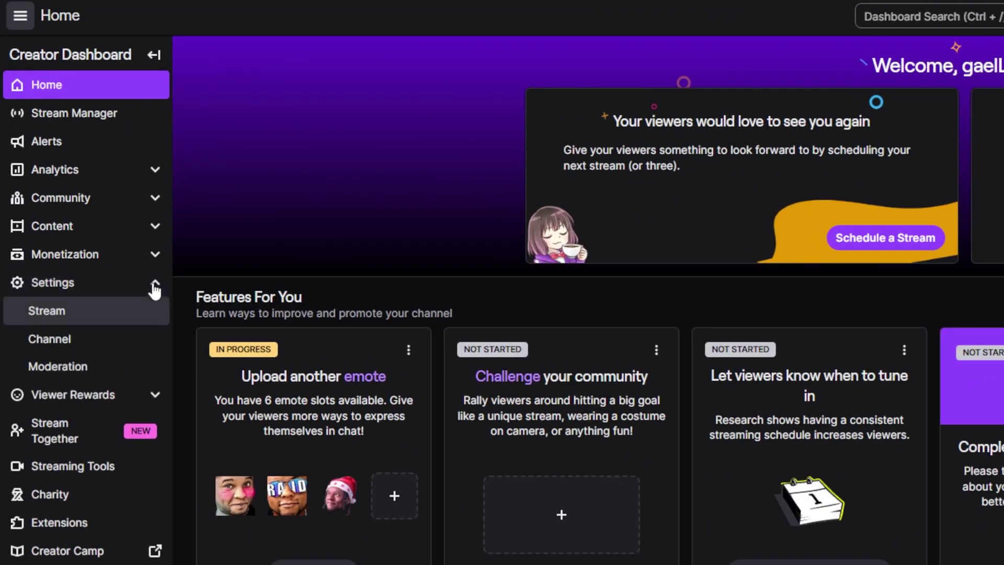
click(74, 334)
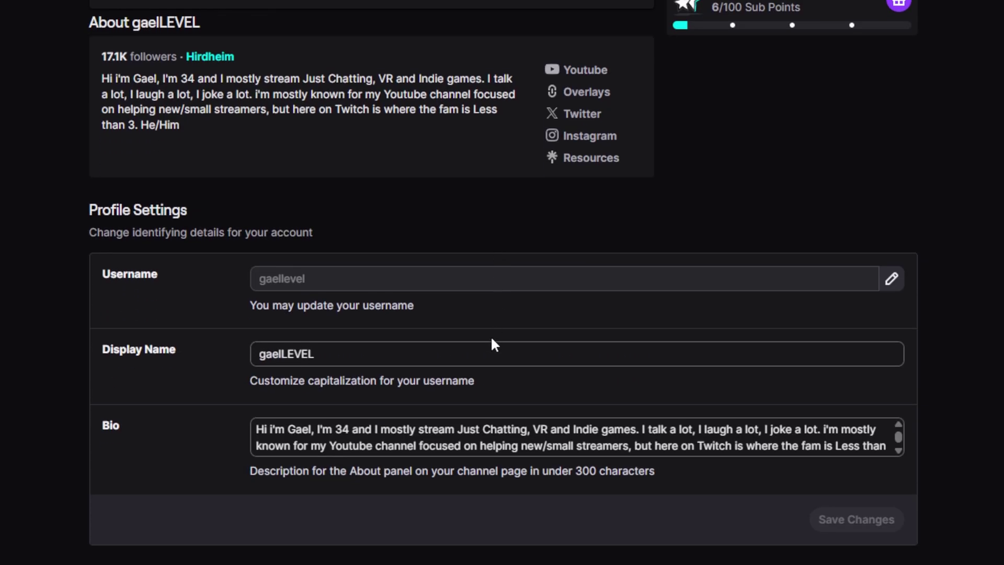
click(493, 446)
scroll(458, 492, down, 4)
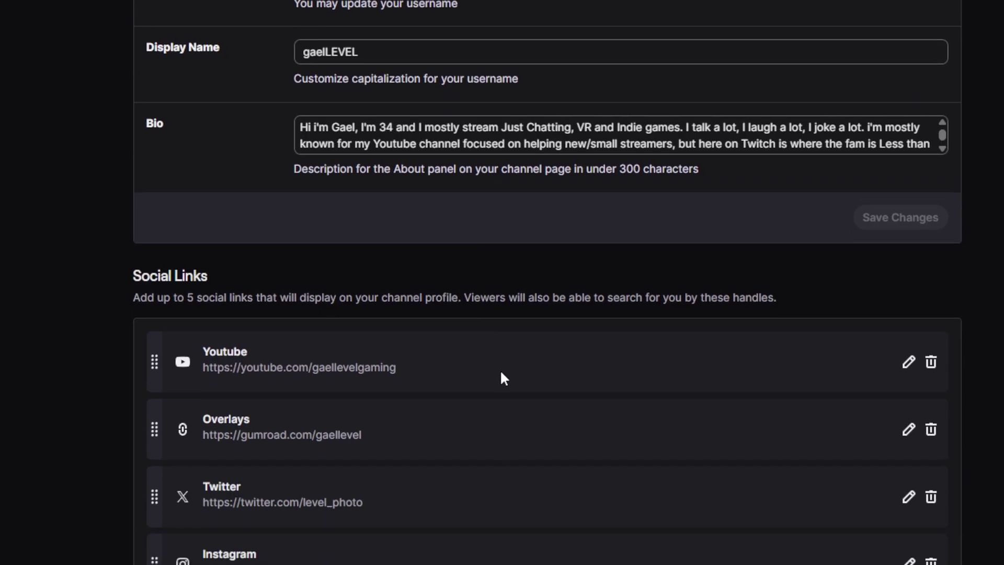
Step: Review the social links in the channel settings and open the public channel page
scroll(503, 335, down, 2)
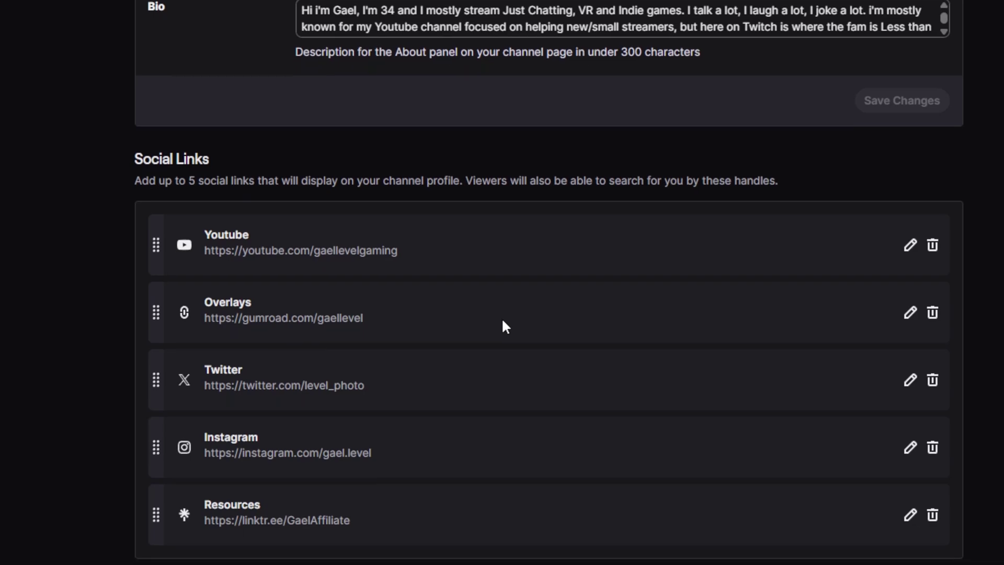
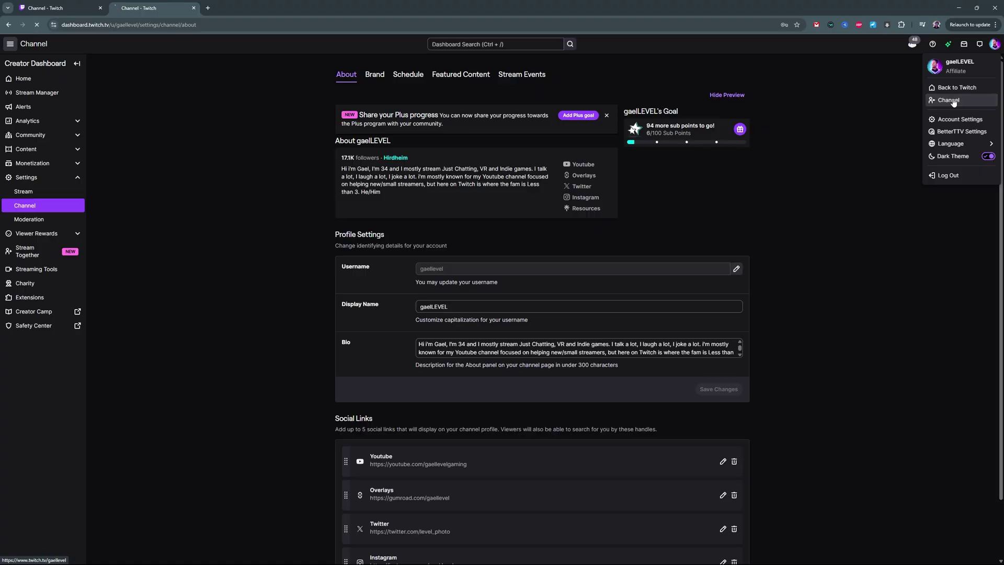
click(953, 100)
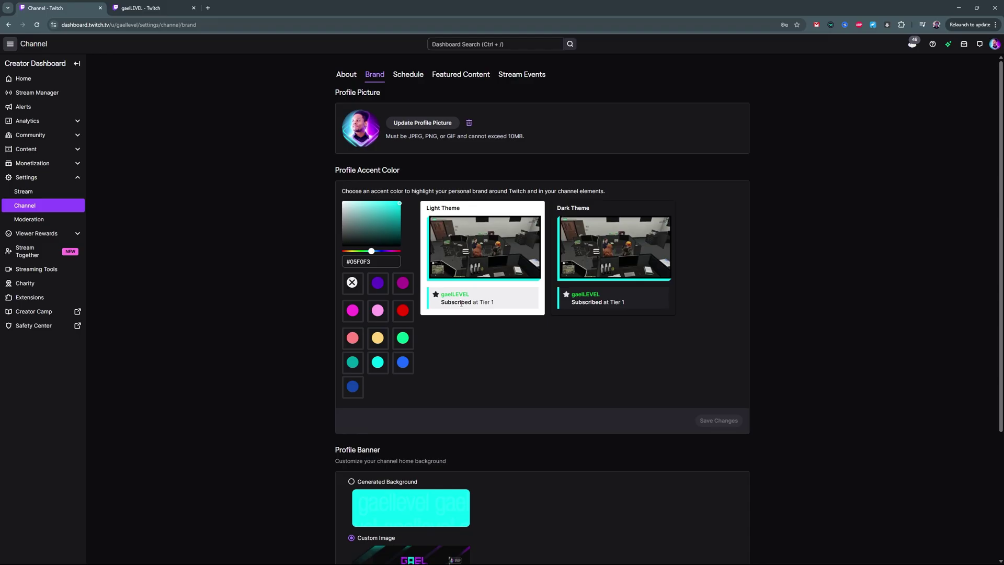
Step: Set the profile banner to Generated Background, save it, and reload the public channel page to check the banner
scroll(462, 303, down, 3)
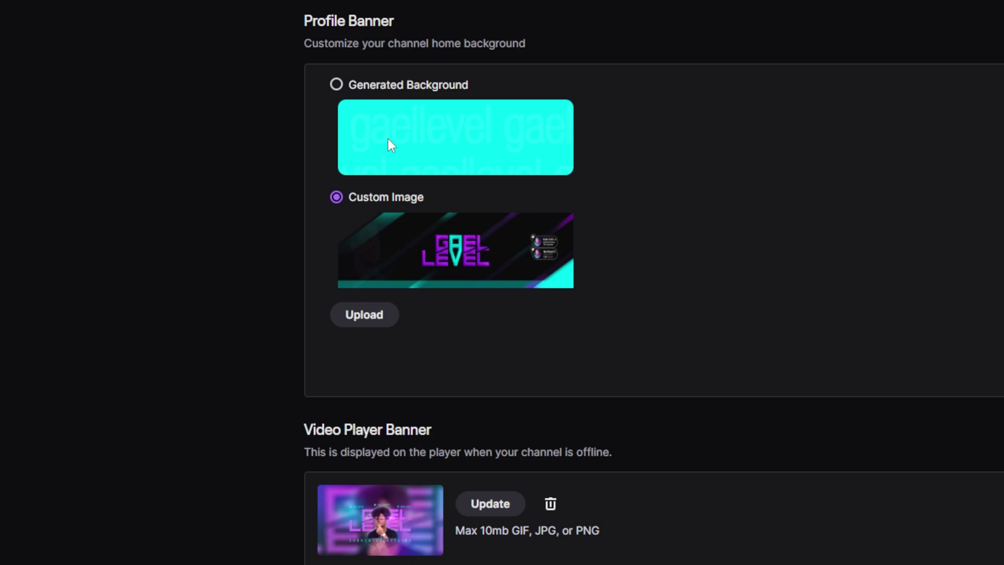
click(336, 85)
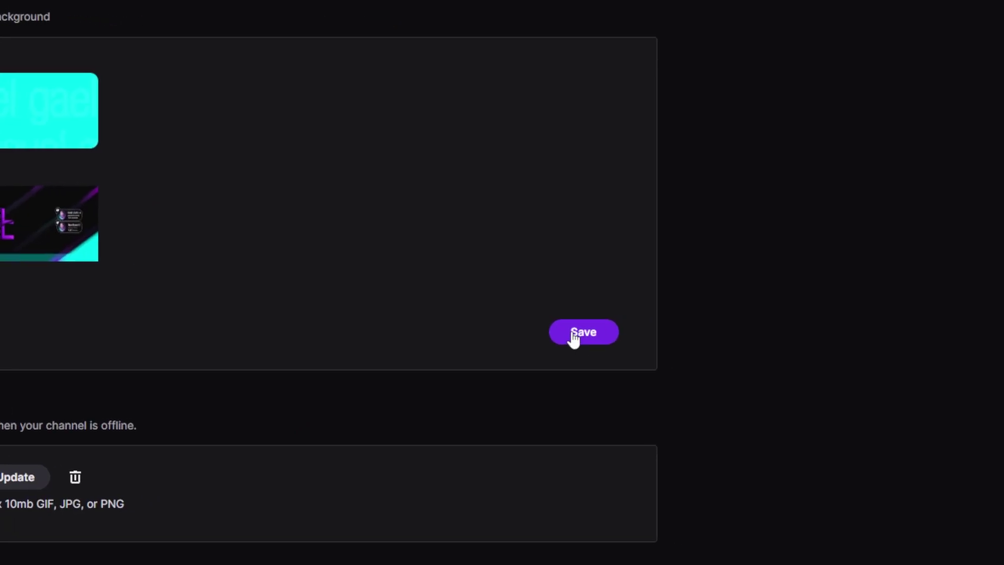
click(573, 335)
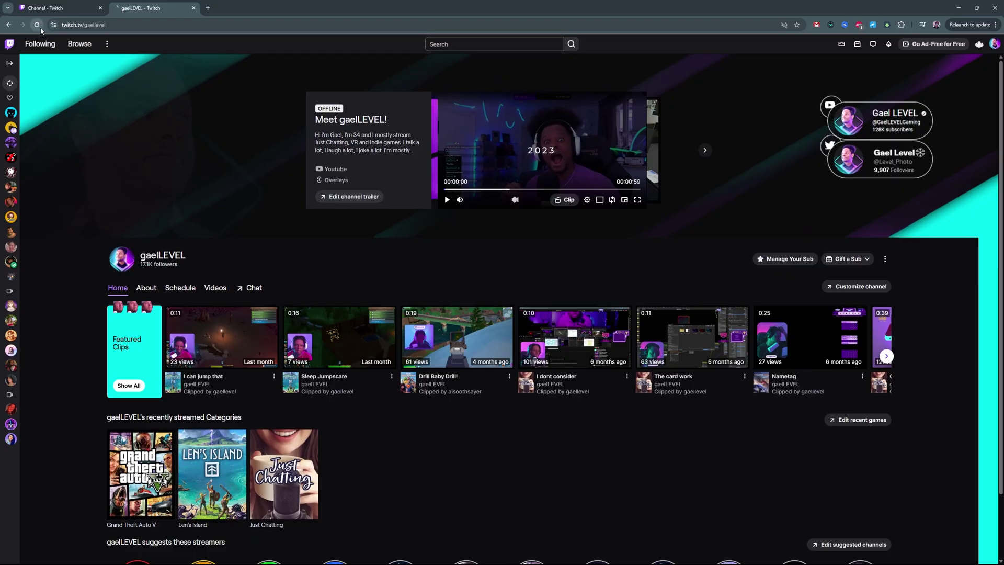
click(37, 25)
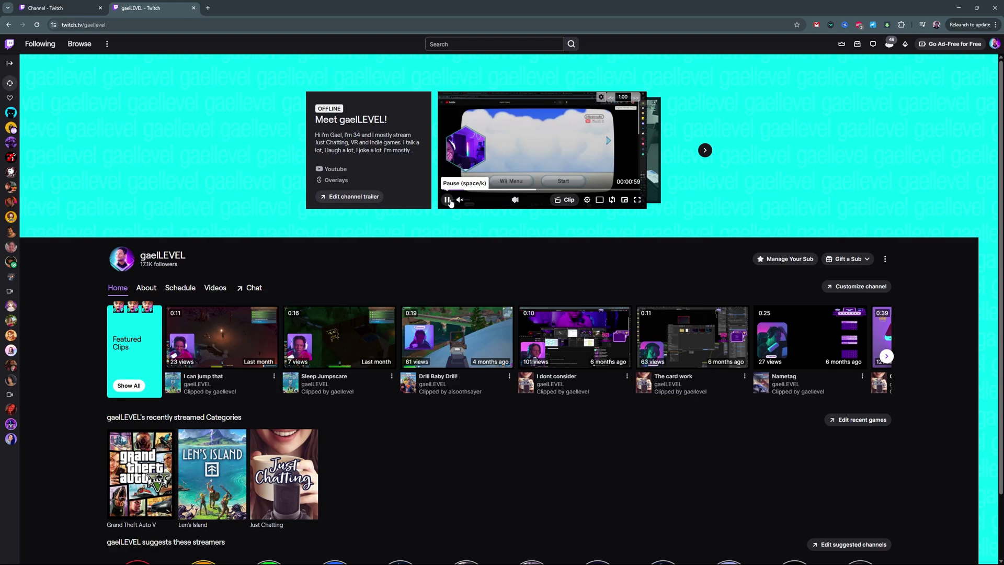
key(ctrl+shift+Tab)
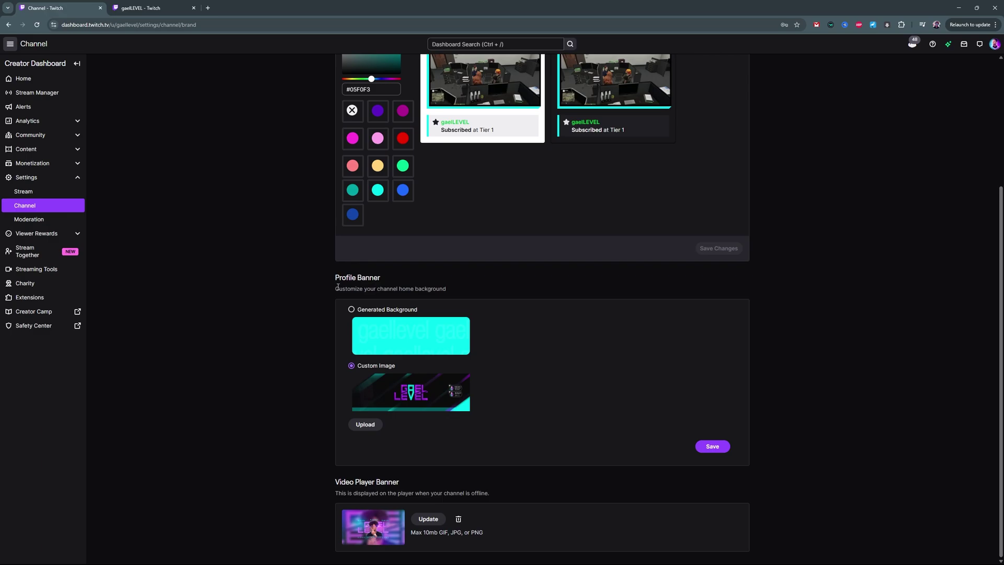
Step: Open gumroad.com/gaellevel in a new browser tab and browse the stream overlay and alert packs
click(208, 8)
text(gumroad.com/gaellevel)
key(Return)
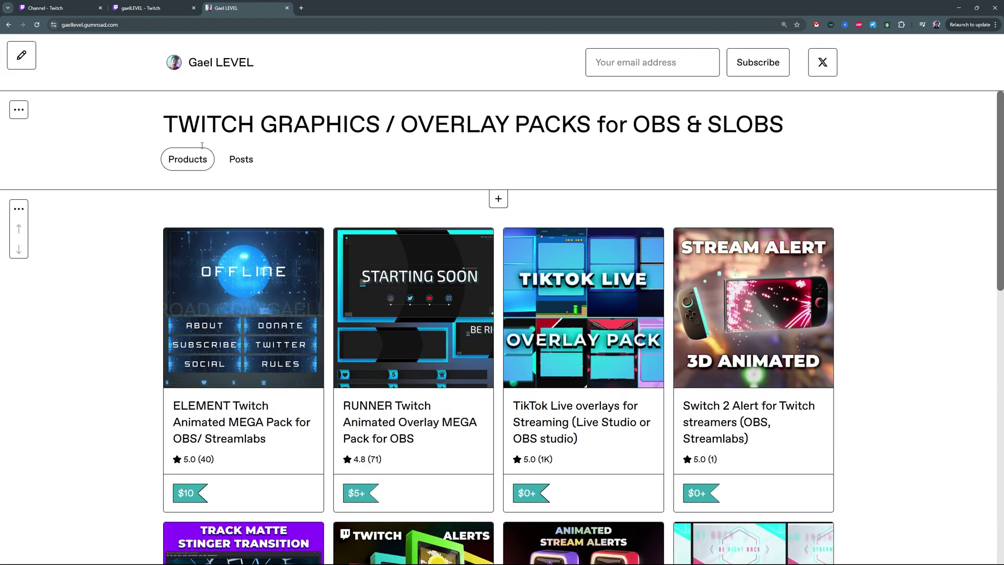
scroll(179, 214, down, 5)
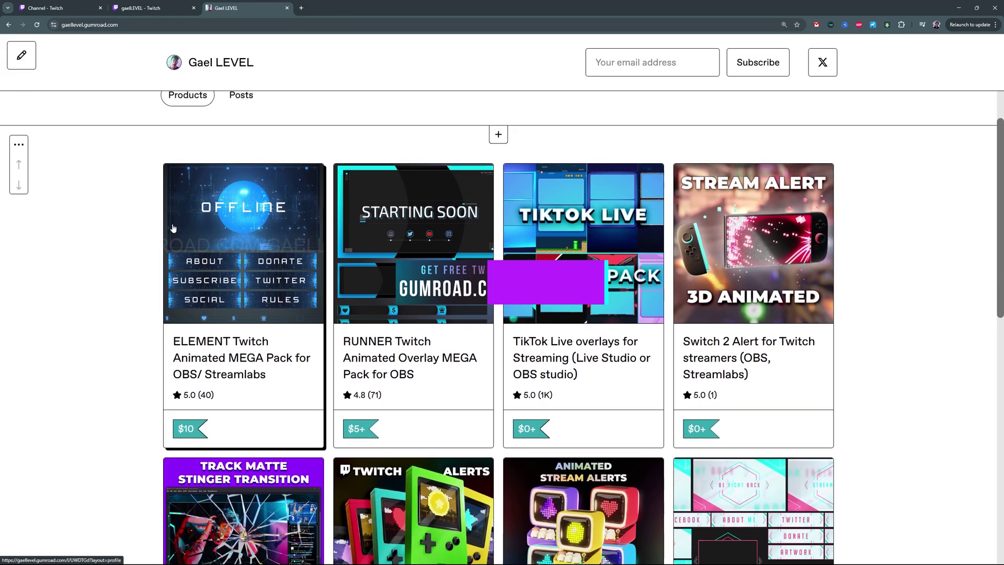
scroll(170, 227, down, 4)
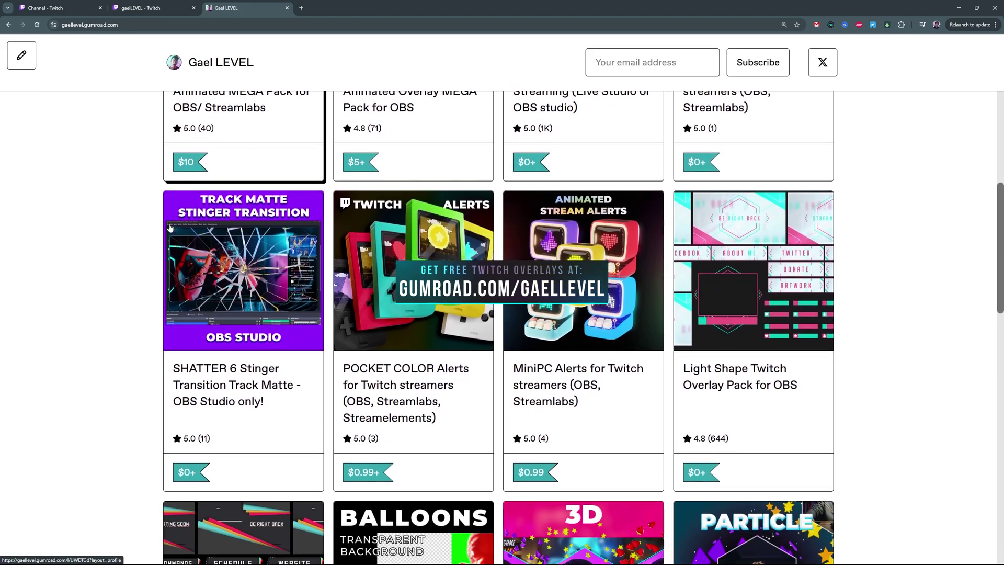
scroll(170, 227, down, 6)
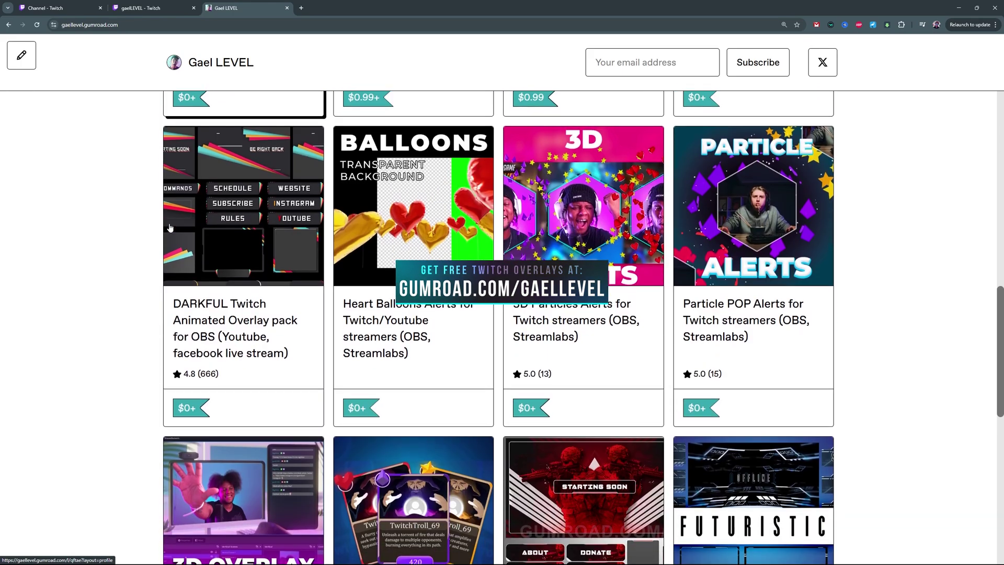
scroll(170, 227, down, 6)
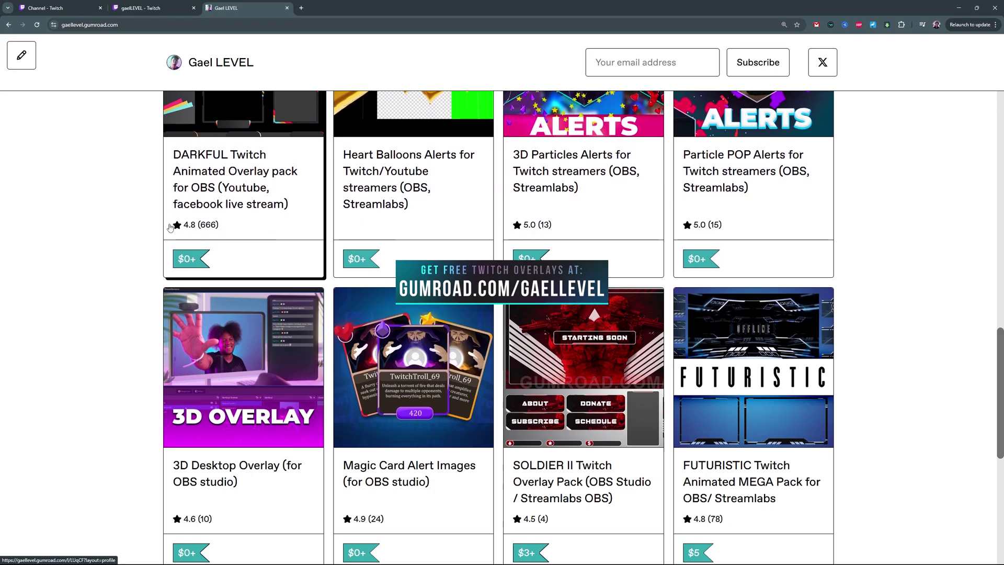
scroll(170, 227, down, 9)
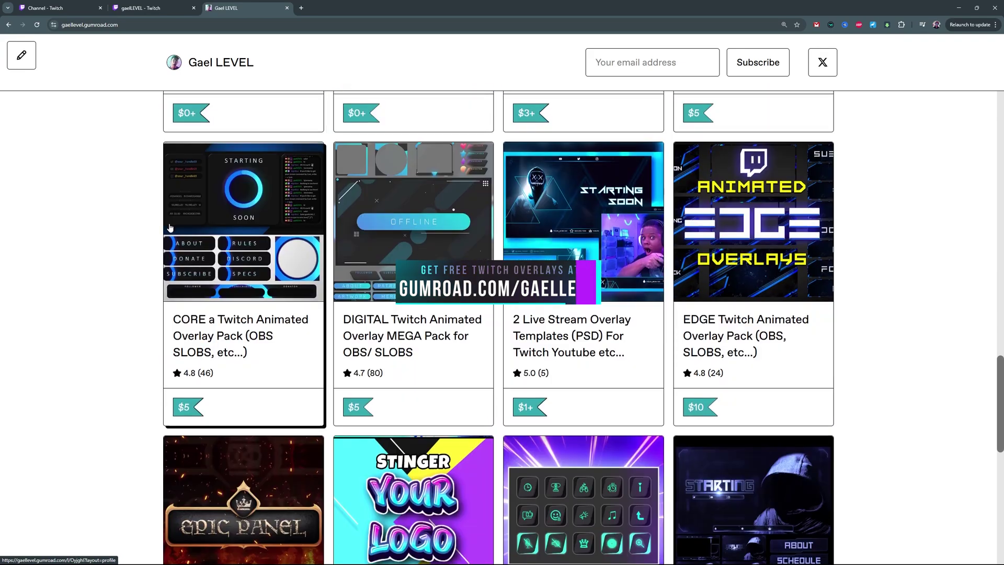
scroll(170, 227, down, 6)
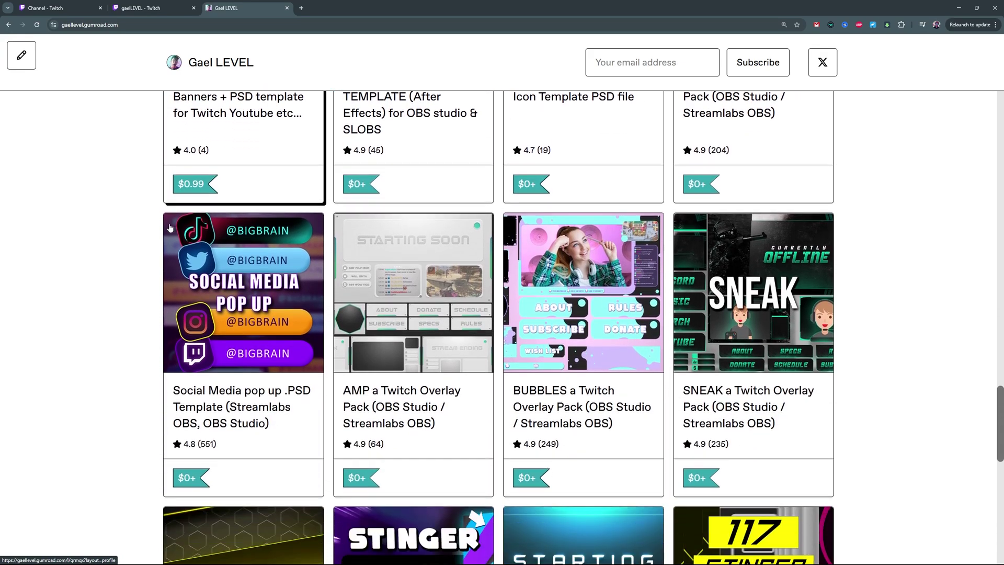
scroll(170, 227, down, 2)
Step: Open the SNEAK Twitch Overlay Pack and examine its contents, highlighting the Twitch Banner and Offline image, and return to the channel's brand settings
click(727, 302)
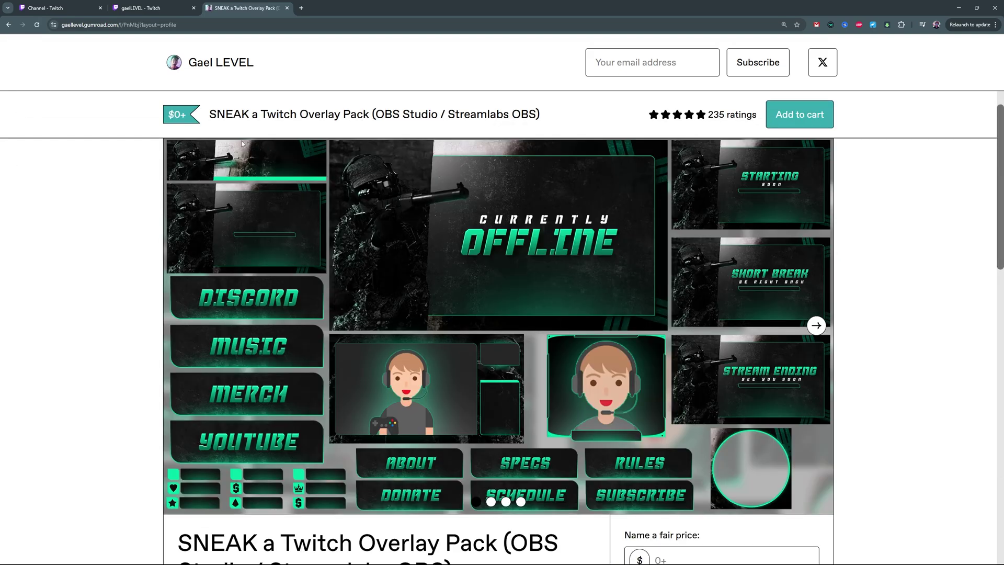
scroll(234, 167, down, 10)
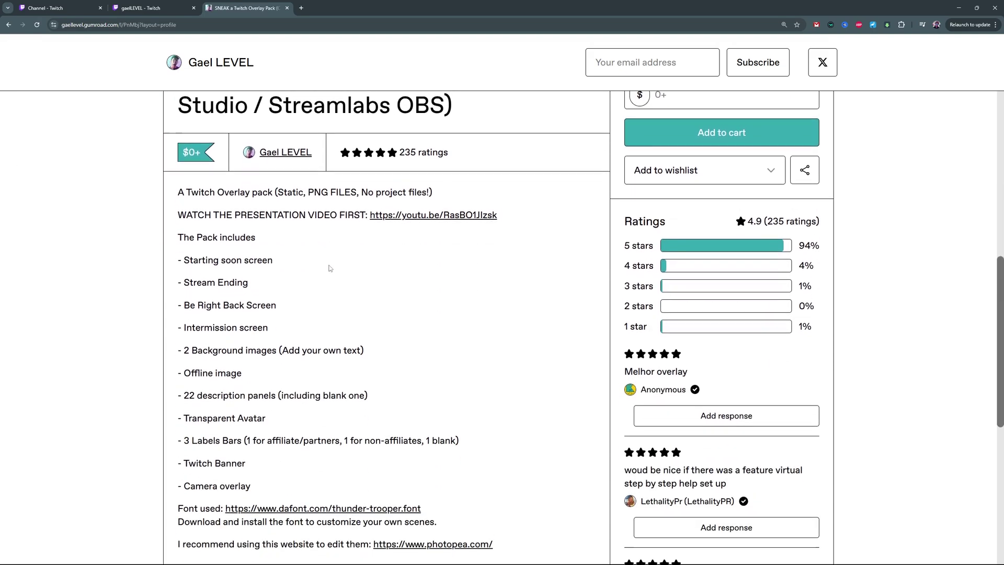
drag(185, 380, 268, 382)
key(ctrl+1)
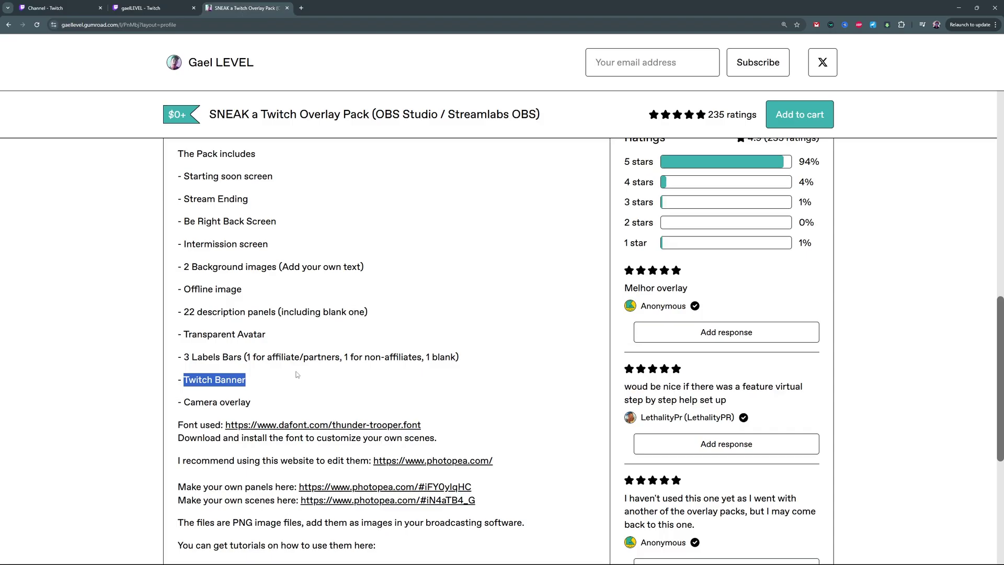
drag(184, 289, 244, 290)
scroll(497, 215, up, 12)
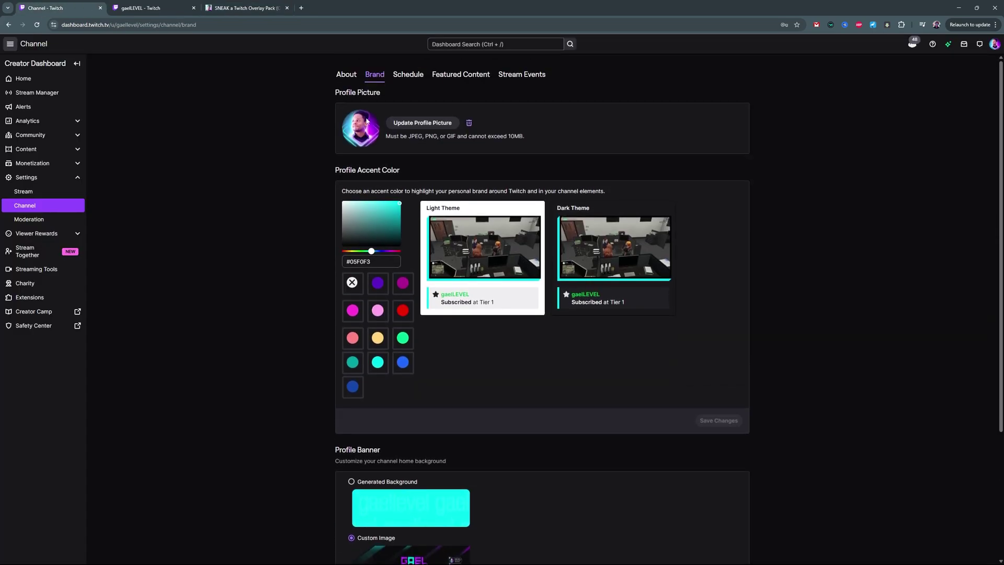
Step: Open the channel's schedule settings and examine the Add Stream form, including the category, specific-day frequency and Add Another options
scroll(367, 209, up, 2)
click(410, 77)
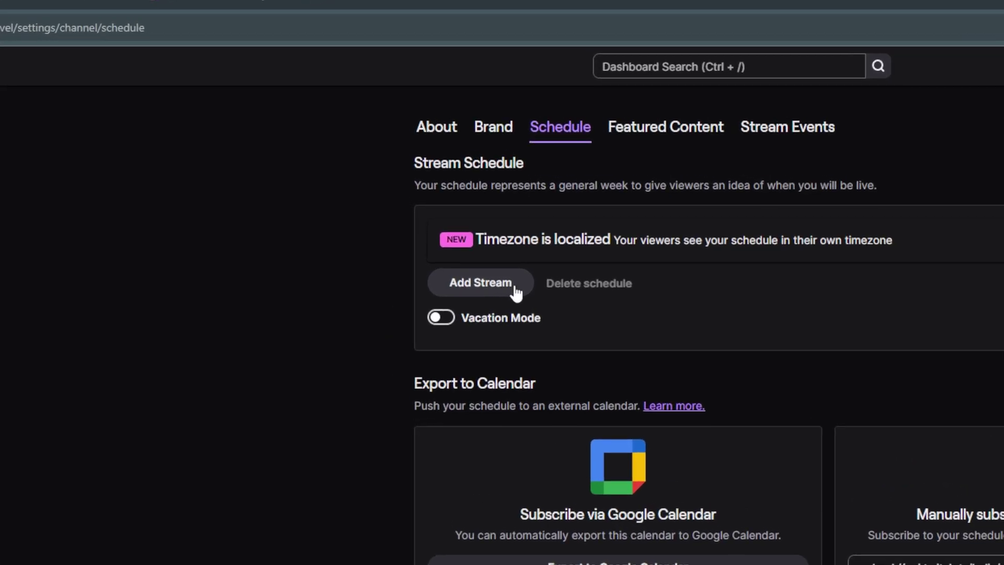
click(515, 291)
click(523, 479)
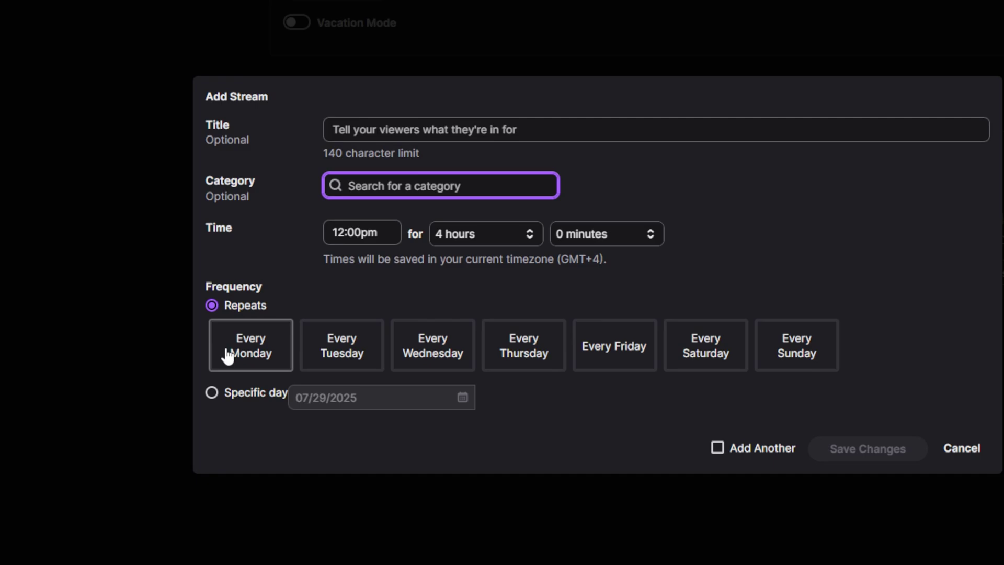
click(210, 397)
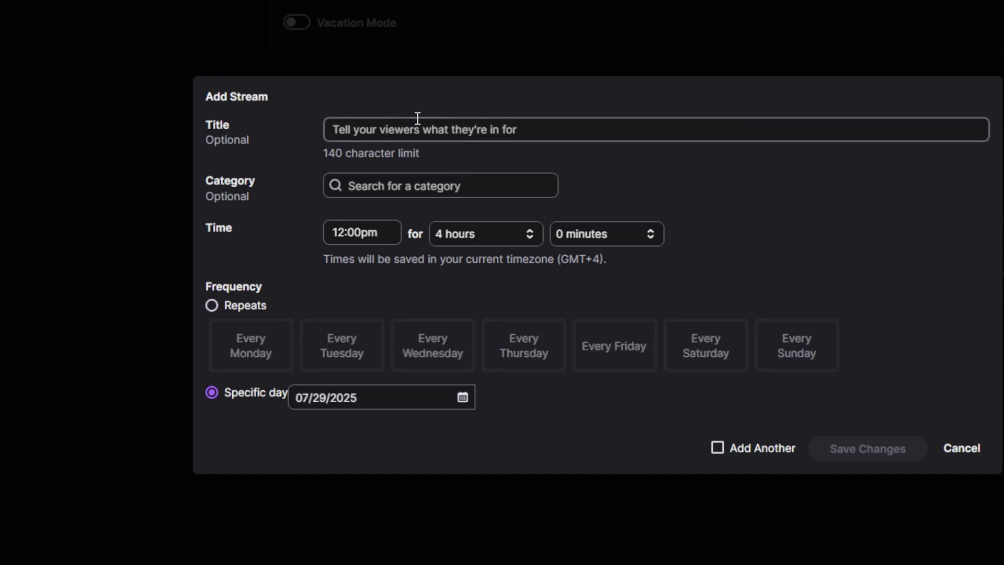
click(719, 455)
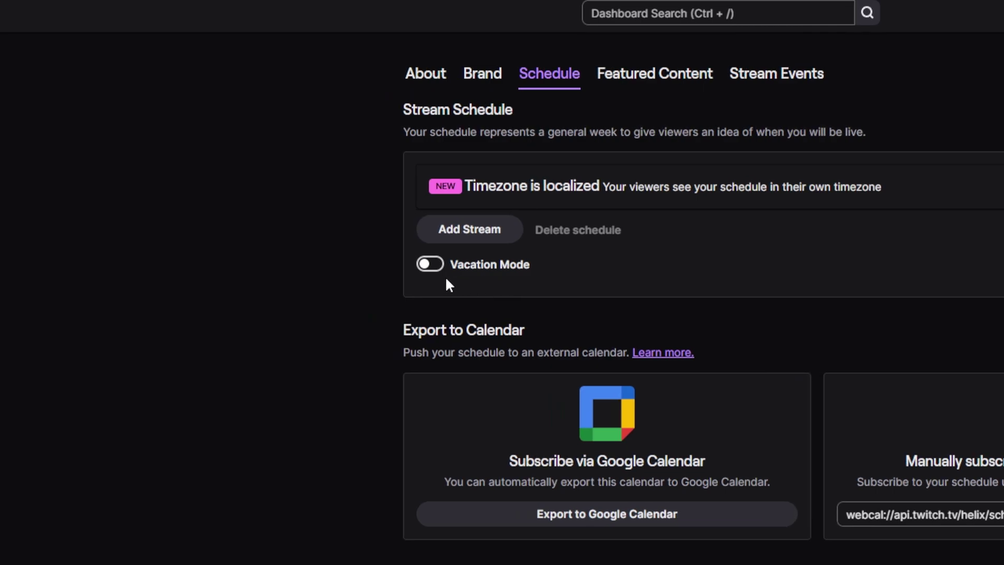
Step: Open the featured content settings and examine the channel trailer and suggested channels sections
click(645, 76)
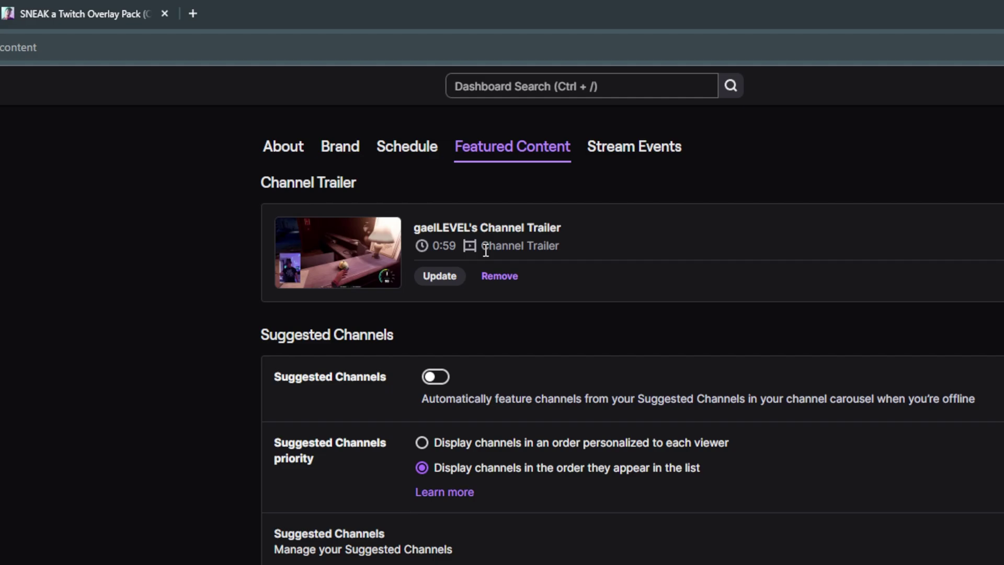
scroll(486, 252, down, 1)
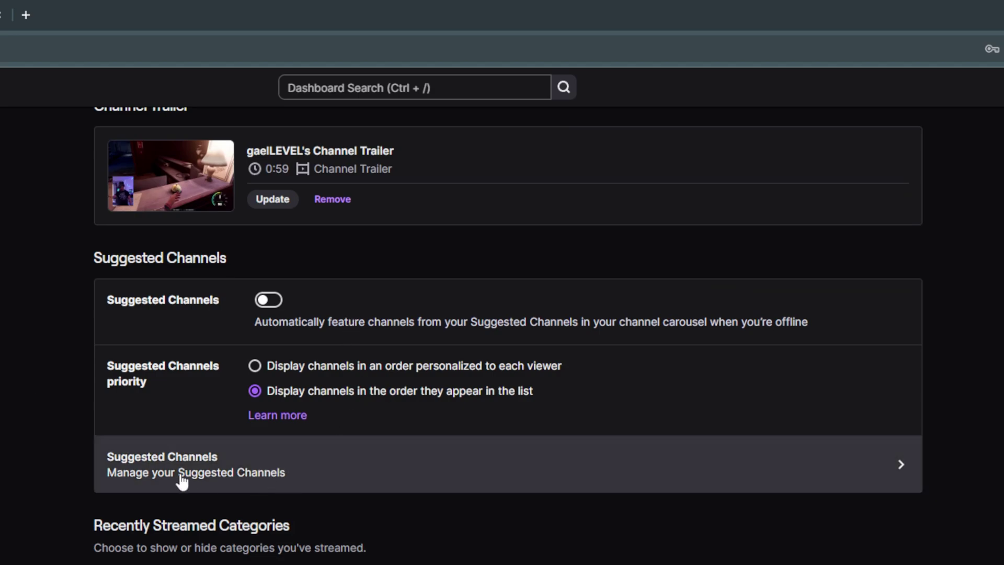
click(307, 471)
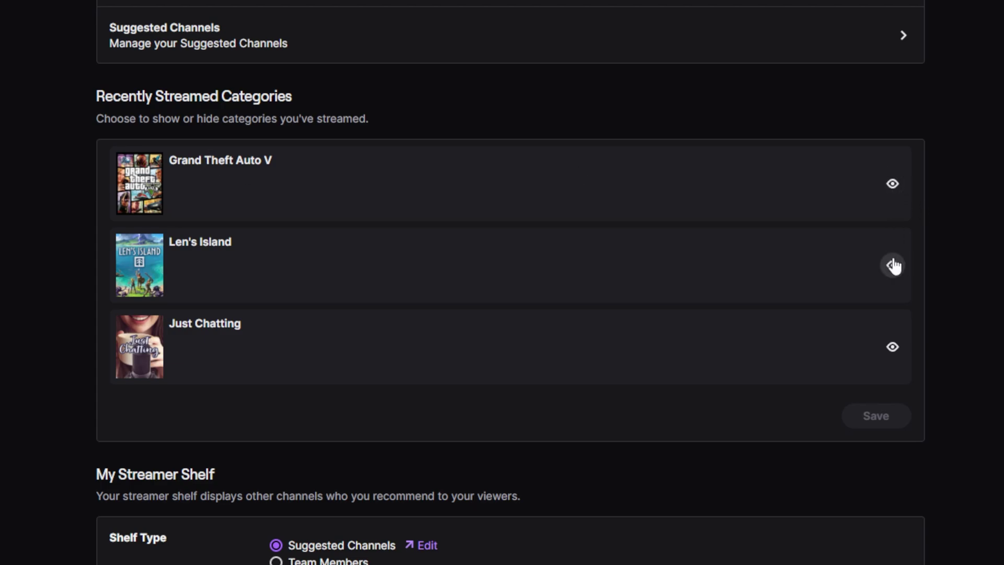
Step: Hide the Just Chatting category in the recently streamed categories and show it again
click(894, 350)
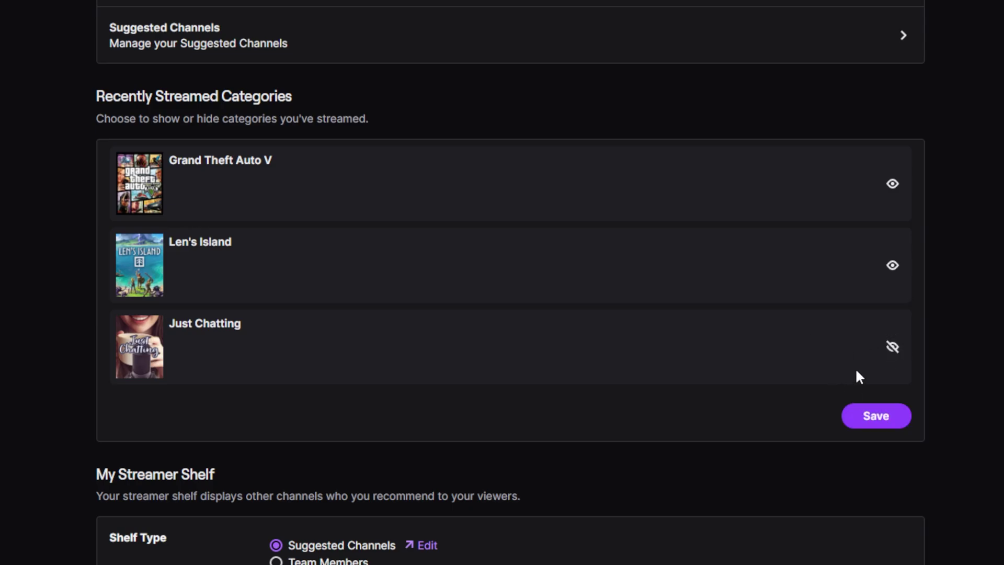
click(893, 349)
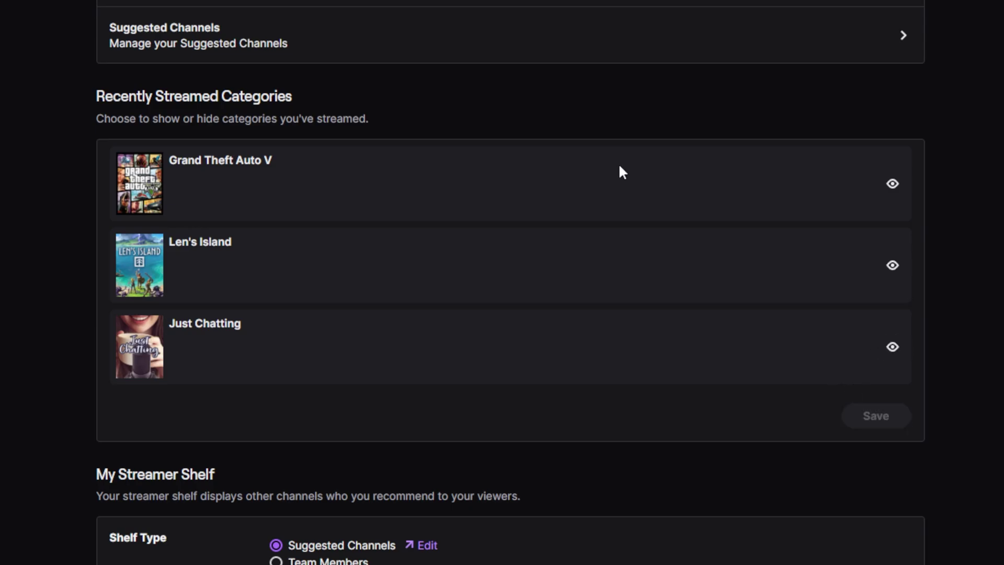
scroll(618, 163, down, 5)
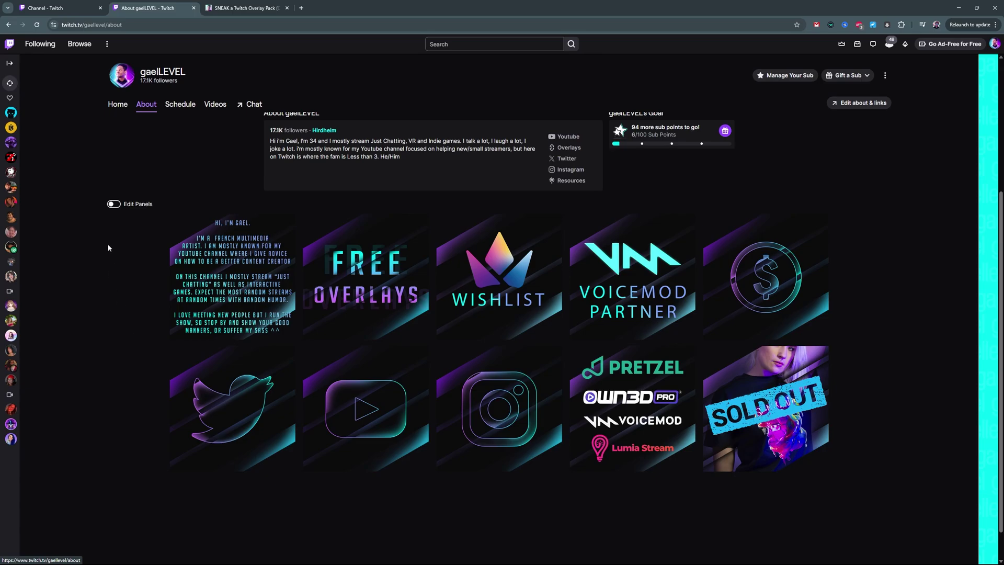
Step: Turn on panel editing and add a text or image panel titled "This is the panel title"
click(113, 205)
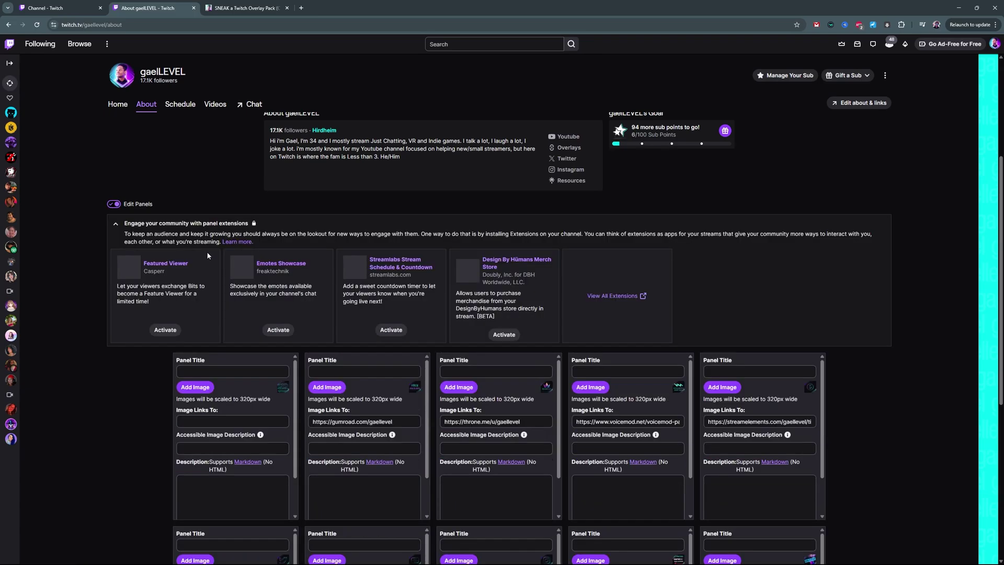
scroll(169, 425, down, 6)
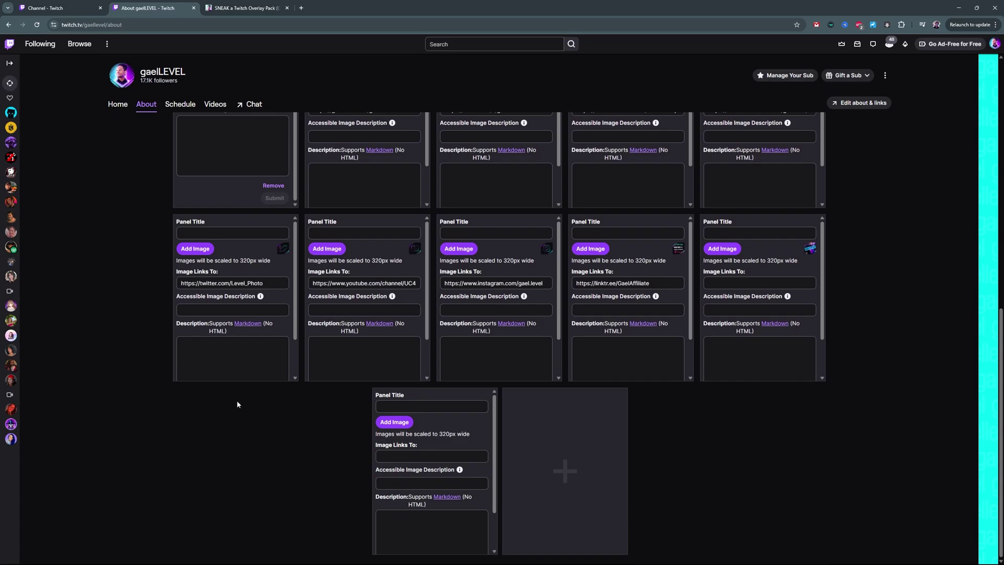
click(565, 466)
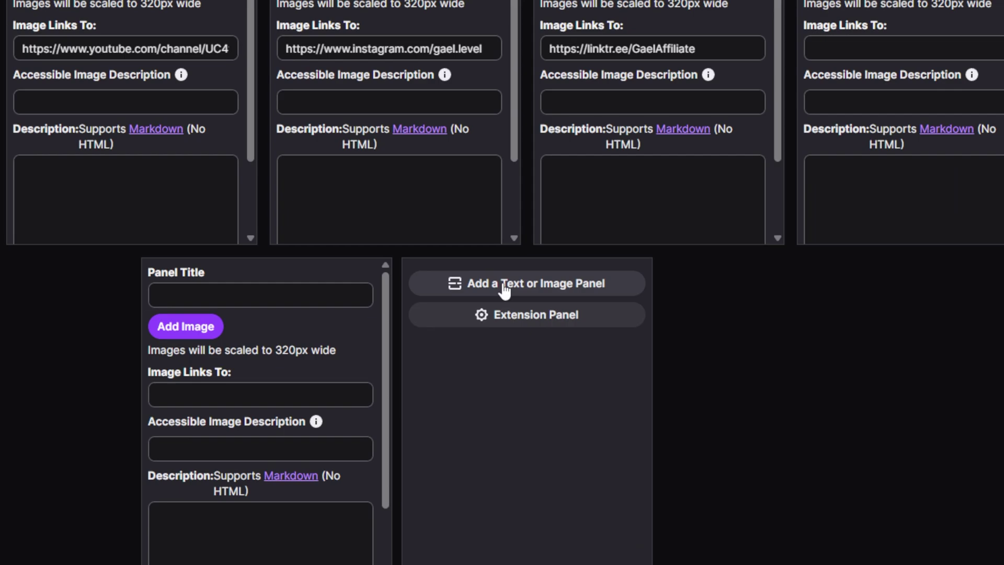
click(504, 290)
scroll(408, 377, down, 2)
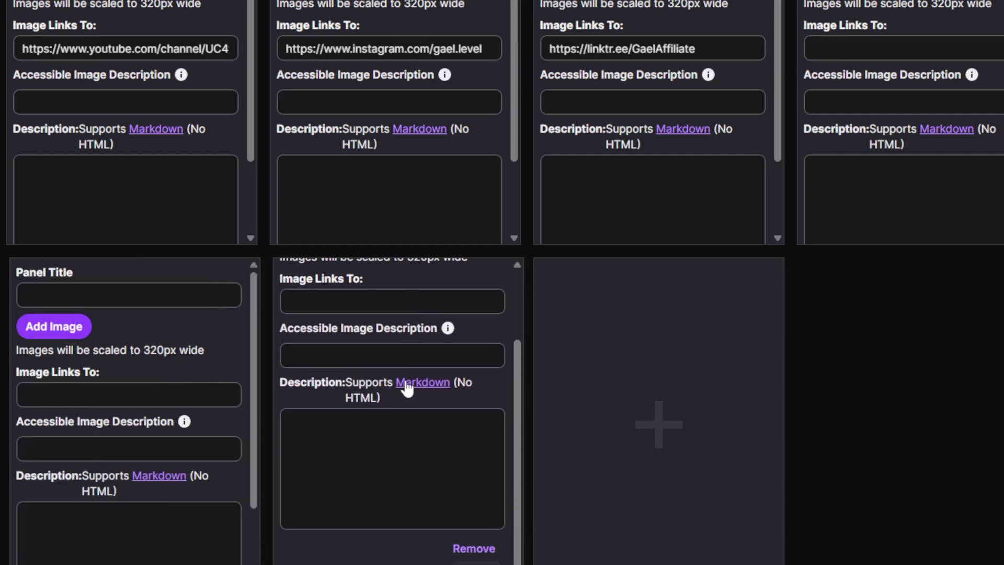
scroll(408, 388, up, 3)
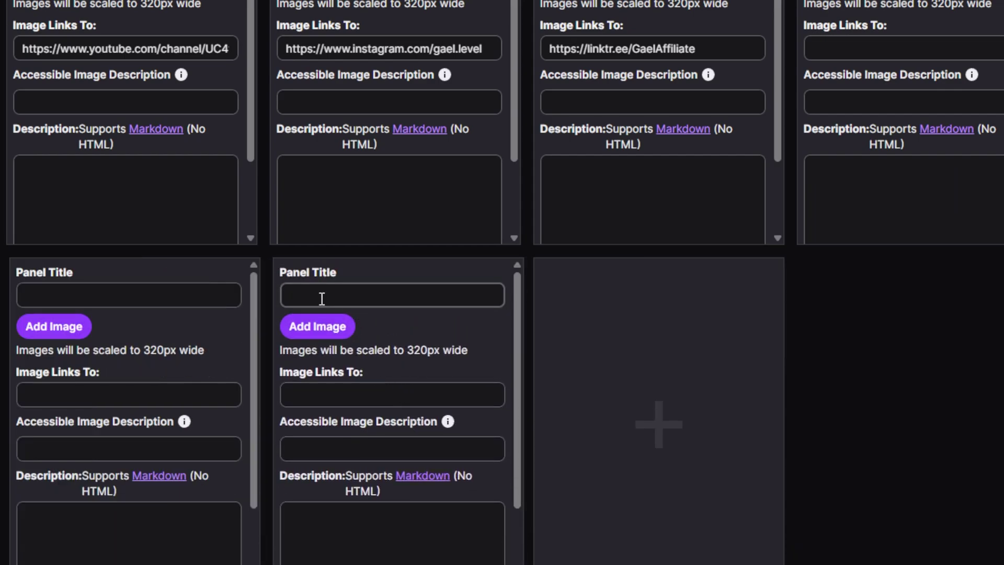
click(393, 301)
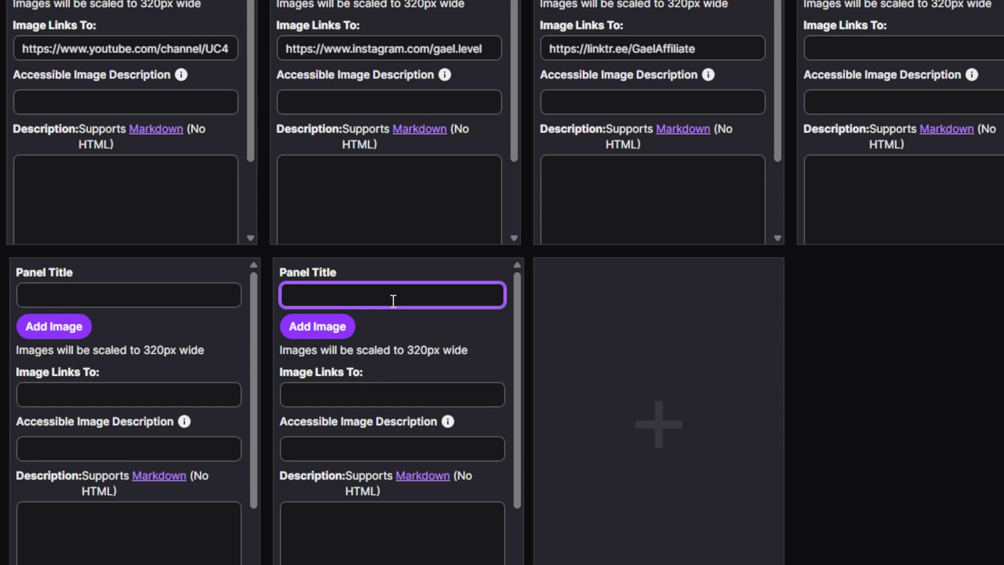
text(This is the panel title)
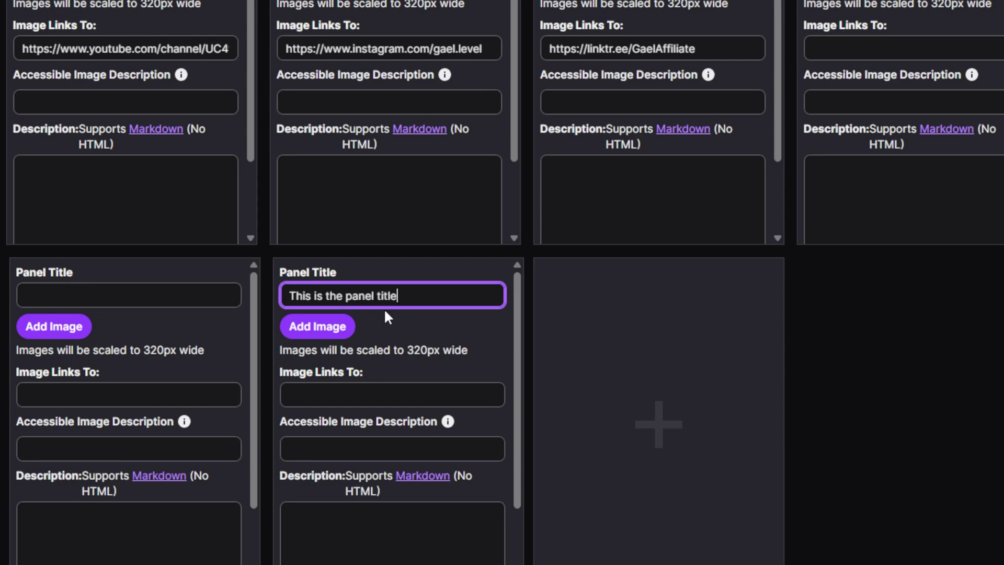
Step: Add panel_Specs.png as the new panel's image, keeping the whole banner inside the crop area
click(334, 334)
click(357, 49)
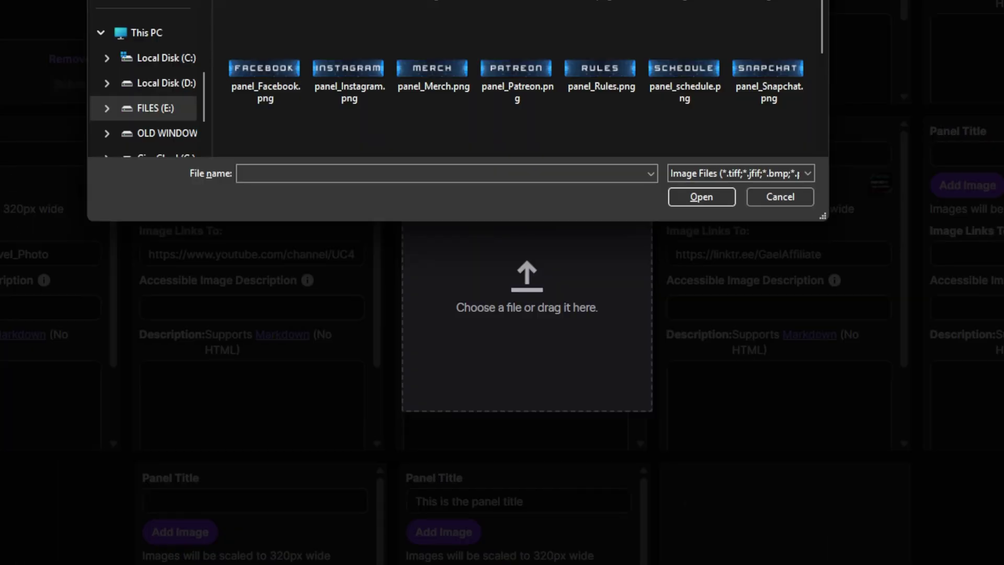
drag(410, 8, 115, 0)
scroll(62, 56, down, 3)
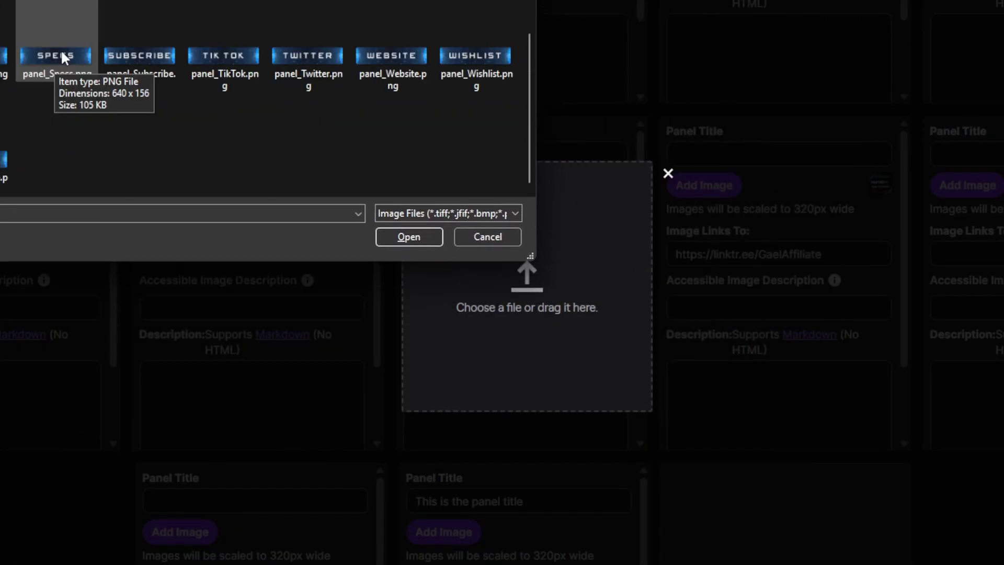
click(63, 59)
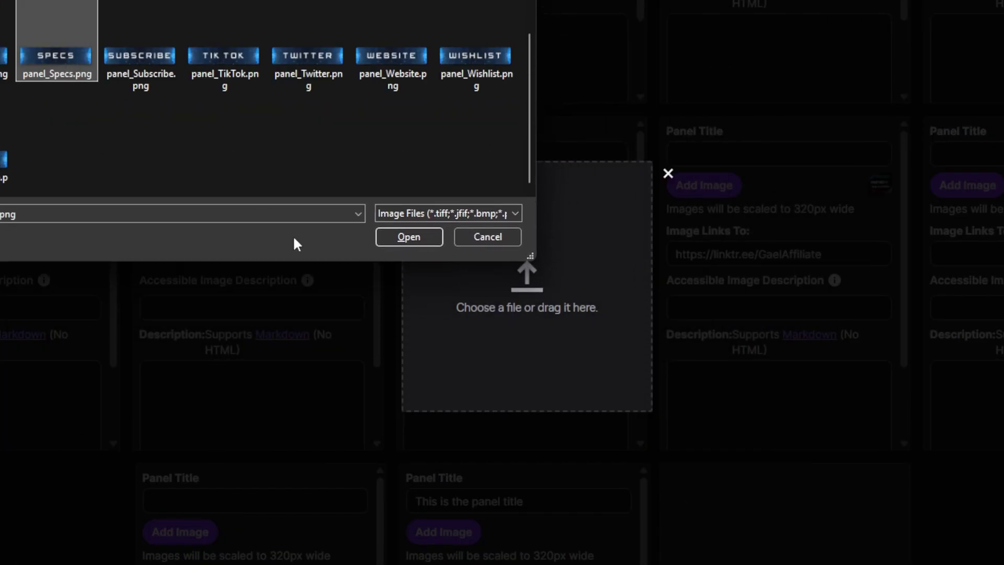
click(408, 237)
drag(527, 269, 777, 280)
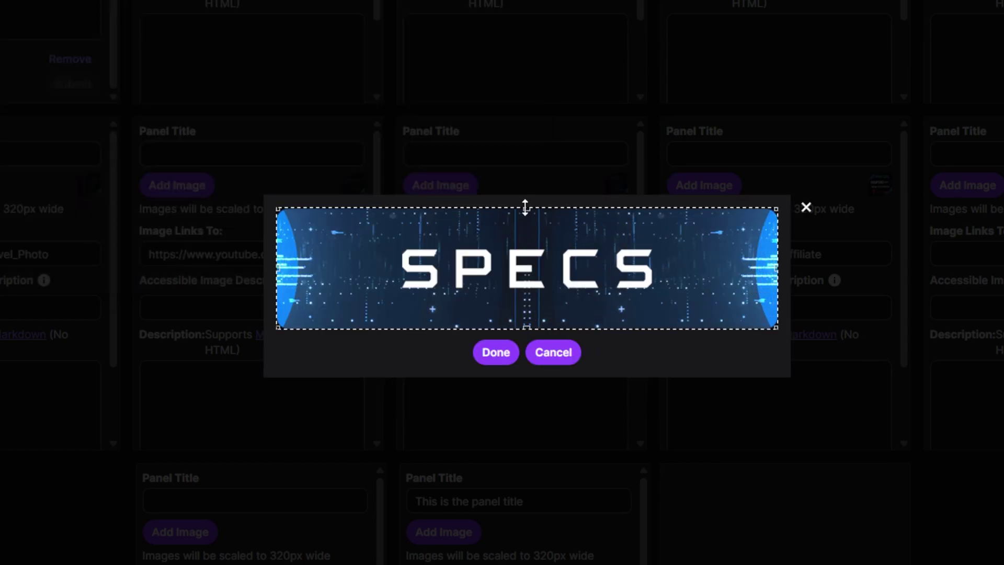
click(496, 352)
scroll(497, 372, down, 5)
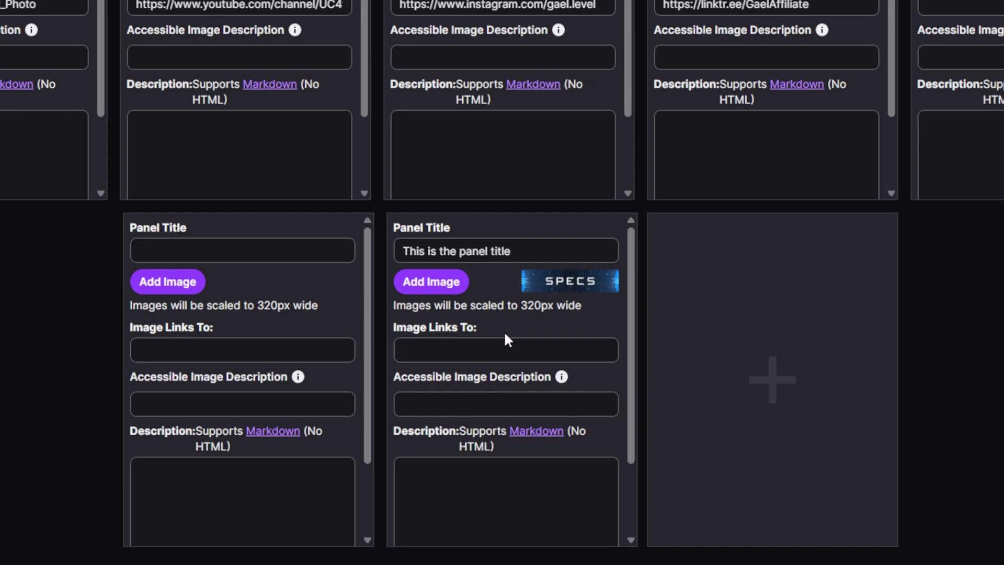
Step: Leave the new panel's image link empty and set its accessible image description to "Pc scpecs panel"
click(457, 348)
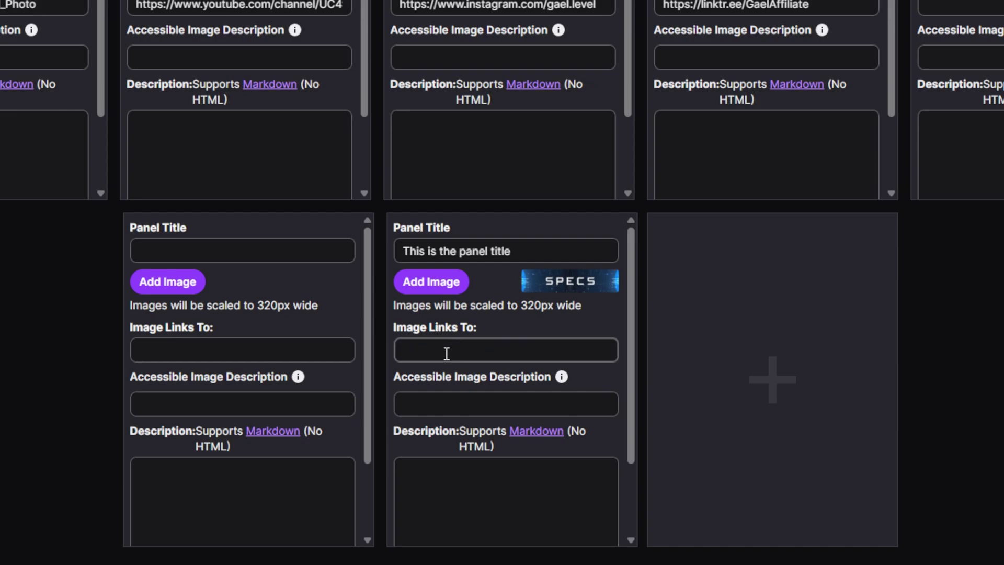
click(447, 354)
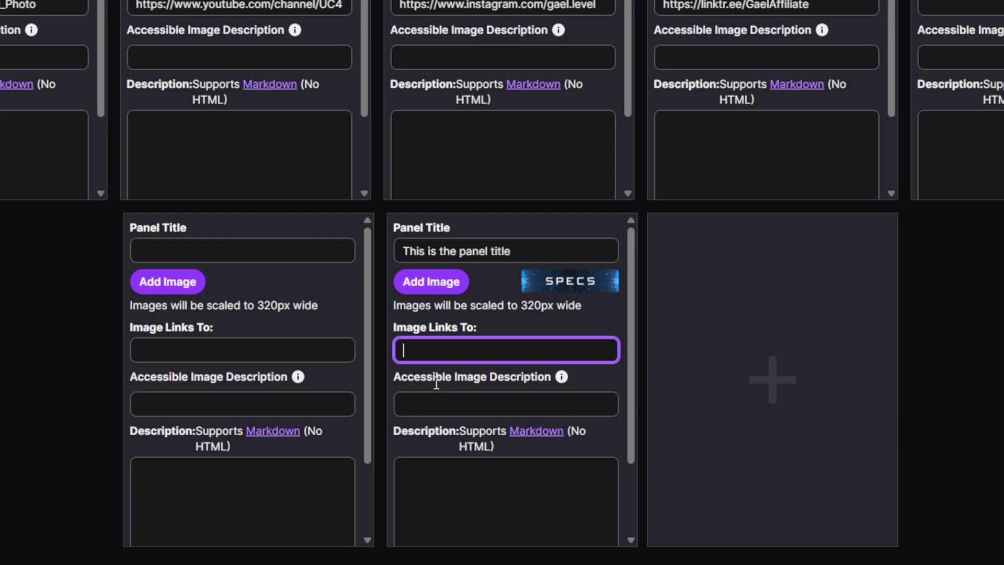
click(487, 401)
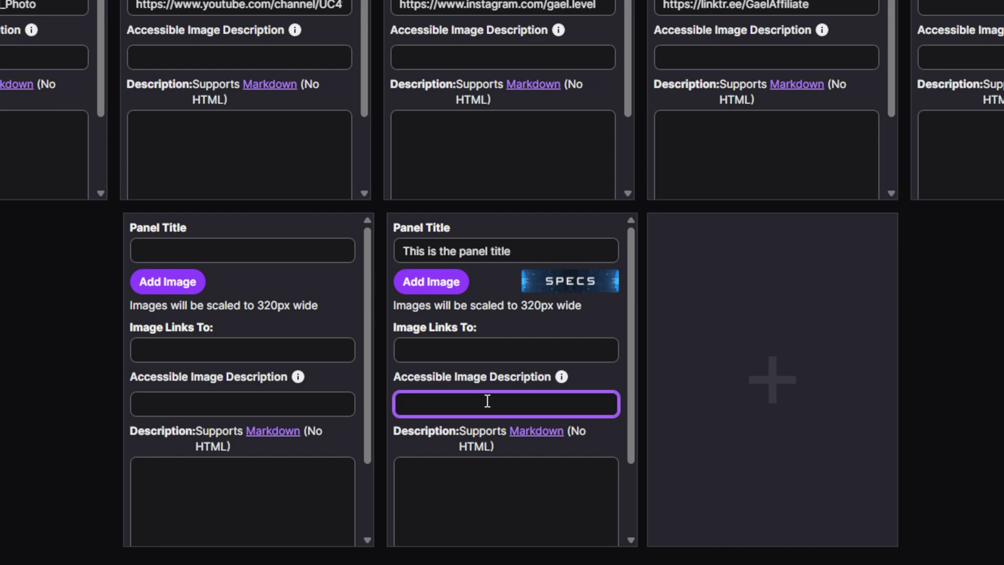
text(Pc scpecs panel)
scroll(399, 439, down, 2)
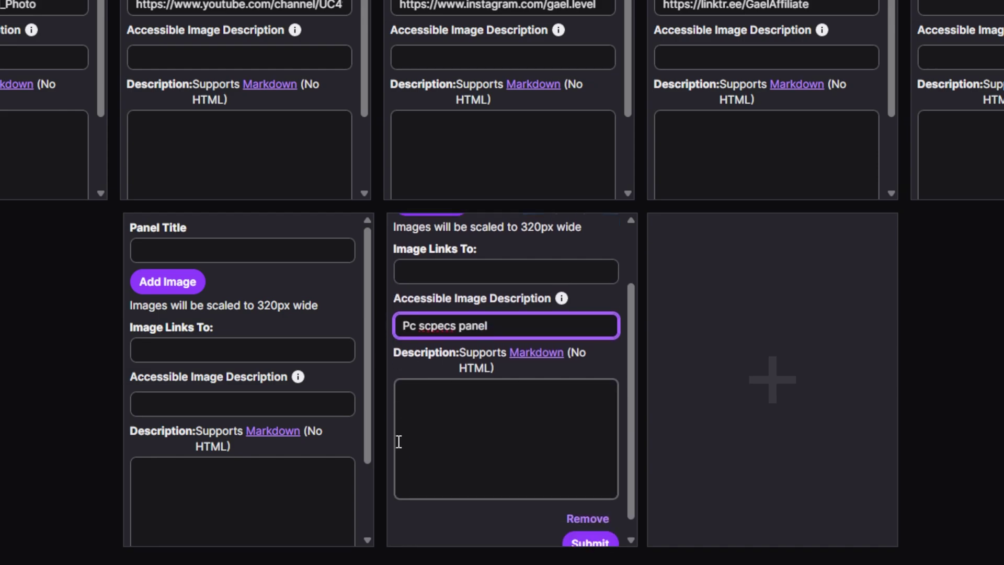
Step: Fill the panel's description with four lines: "ergoidhfrghoihjdrfghr", "srdigshrgosuirhg", "sdgoisrhgosrigh" and "segiushrgkjhsrg"
click(454, 413)
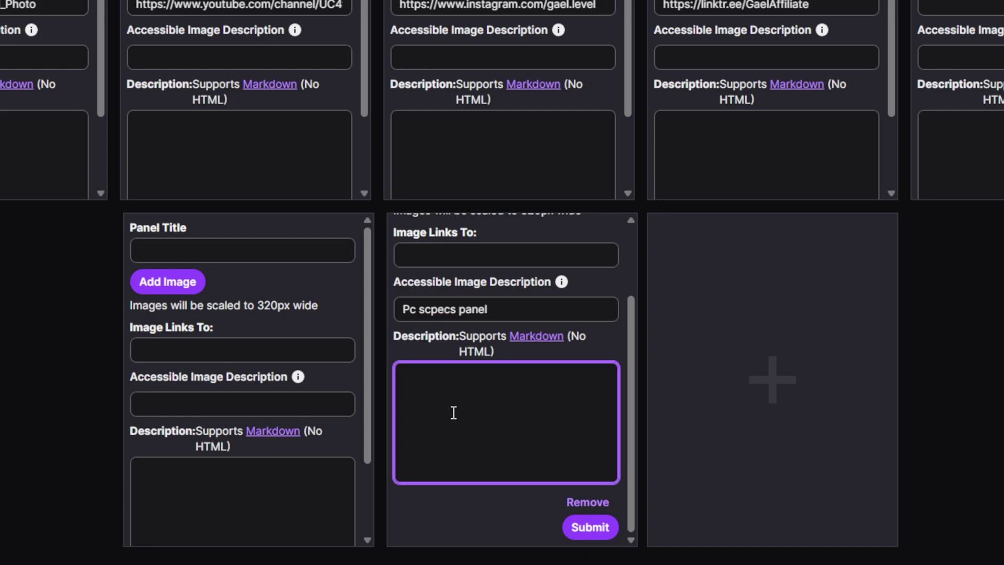
text(ergoidhfrghoihjdrfghr)
key(Return)
text(s)
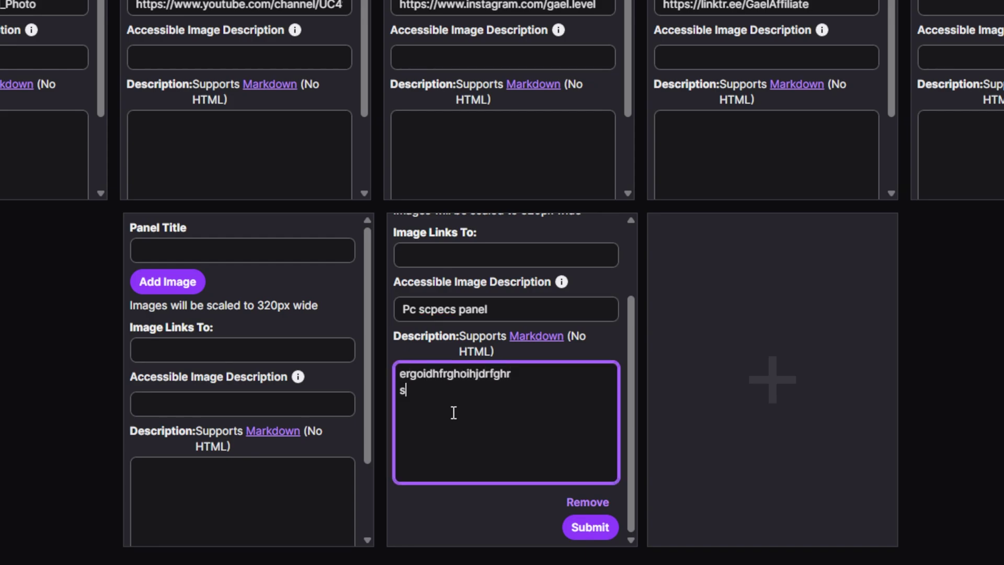
text(rdigshrgosuirhg)
key(Return)
text(sdgoisrhgosrigh)
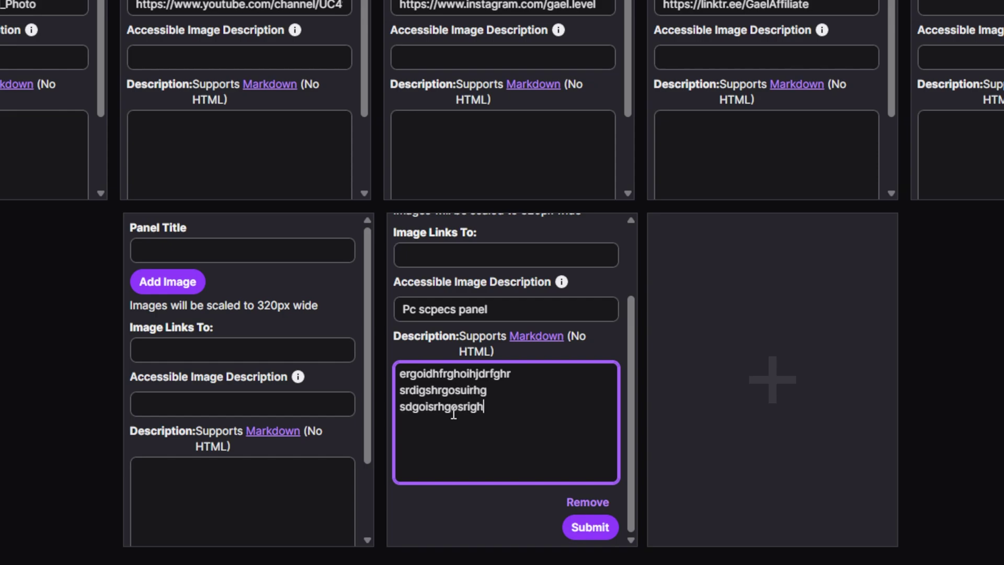
key(Return)
text(segiushrgkjhsrg)
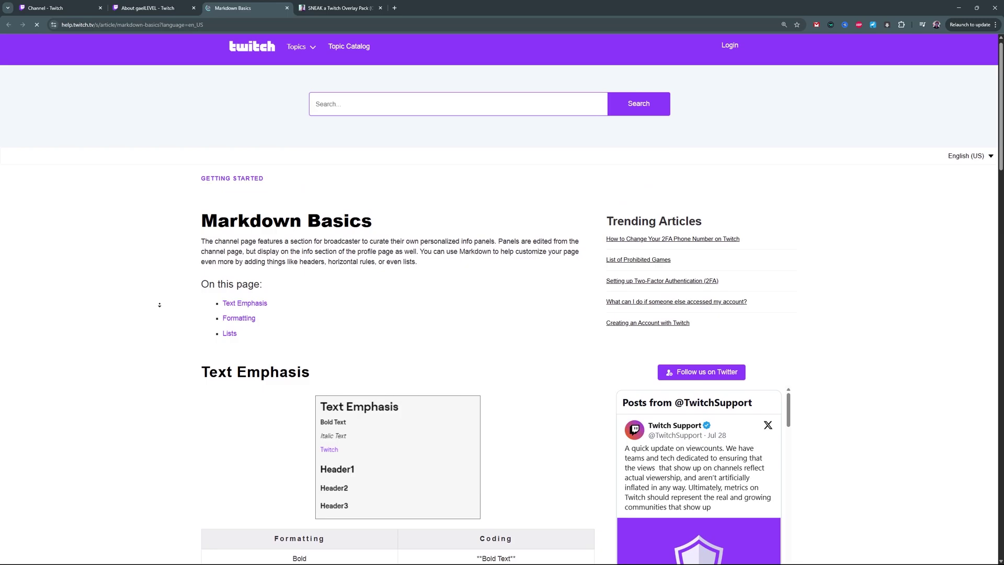
Step: Examine the text emphasis, formatting and list syntax in the Markdown Basics help article and return to the channel's About page
scroll(158, 308, down, 3)
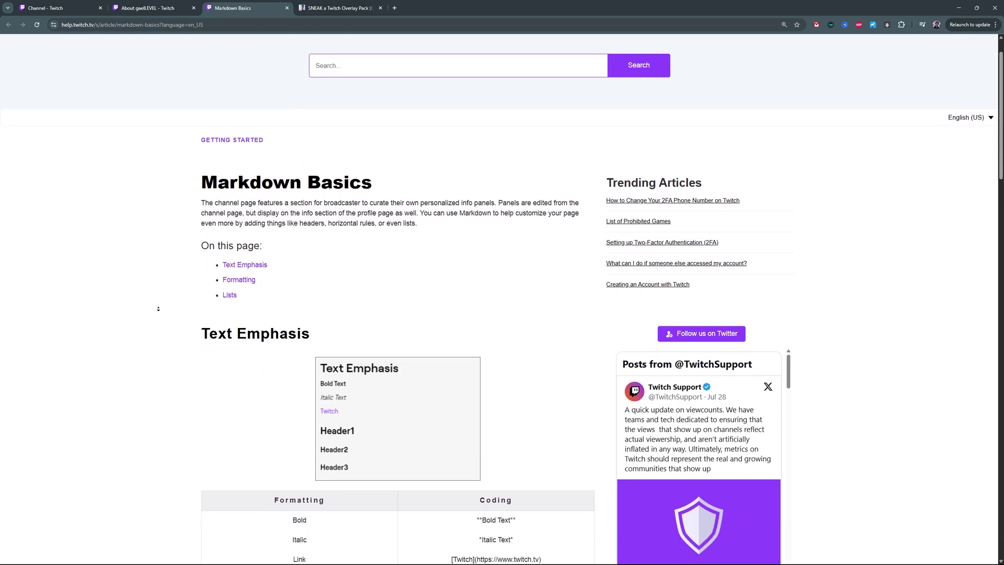
scroll(158, 309, down, 4)
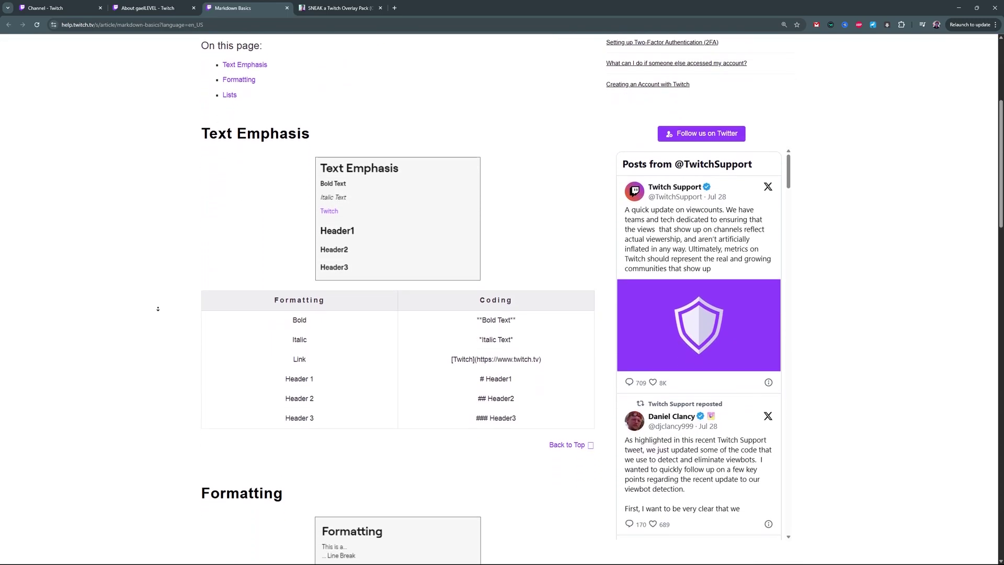
scroll(158, 309, down, 10)
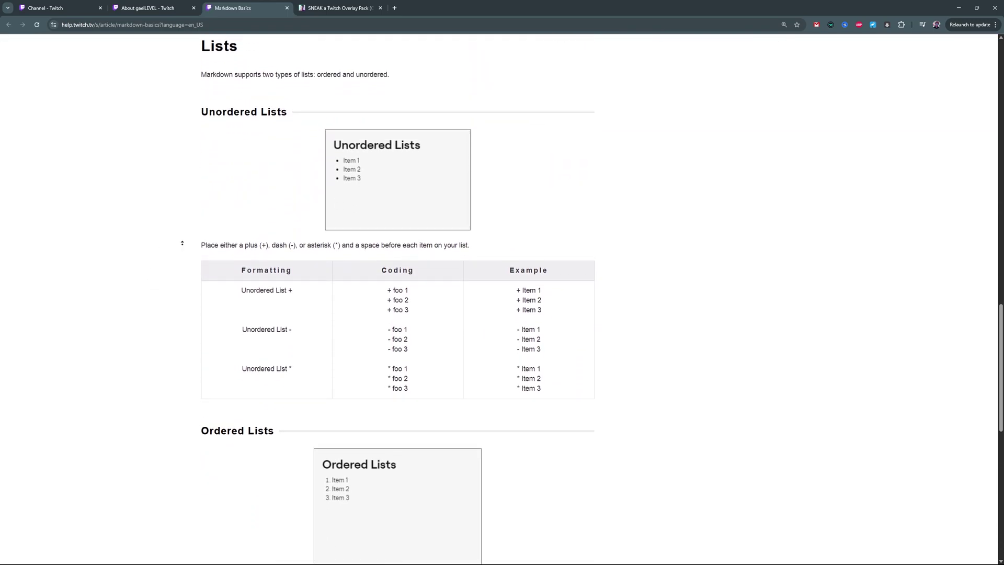
scroll(180, 271, up, 2)
scroll(180, 271, up, 1)
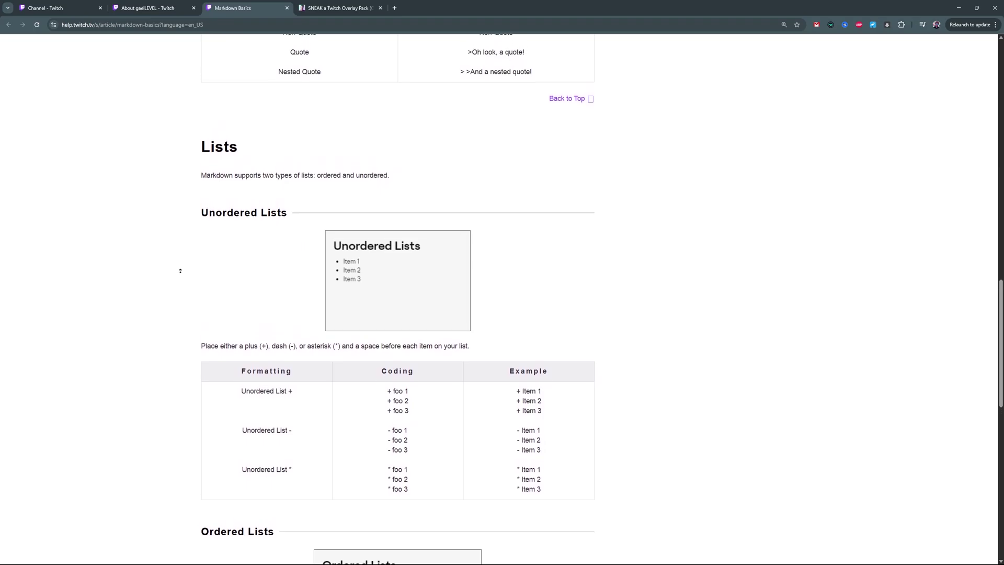
key(ctrl+shift+Tab)
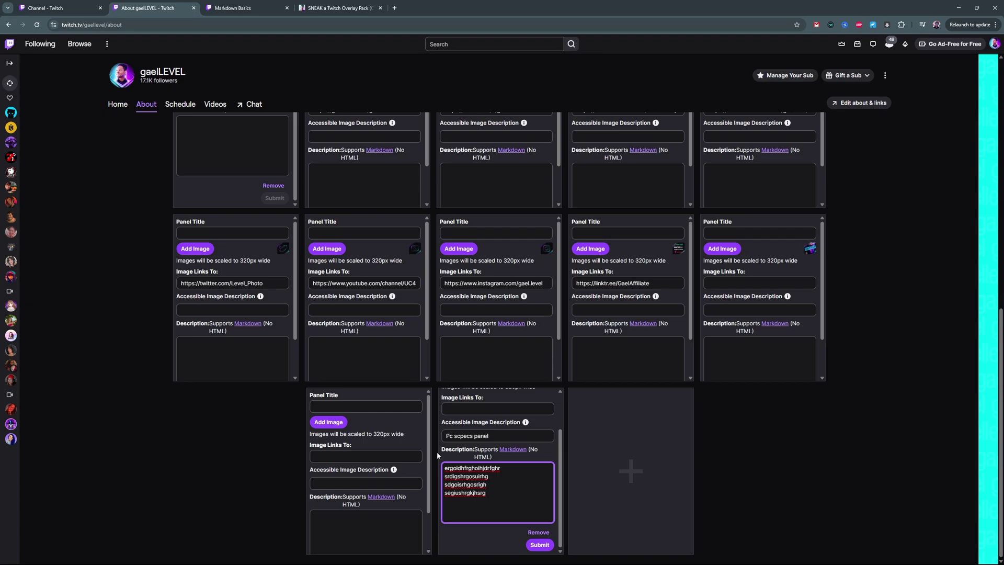
Step: Submit the SPECS panel and turn off panel editing to examine its title, image and description on the About page
drag(487, 494, 437, 472)
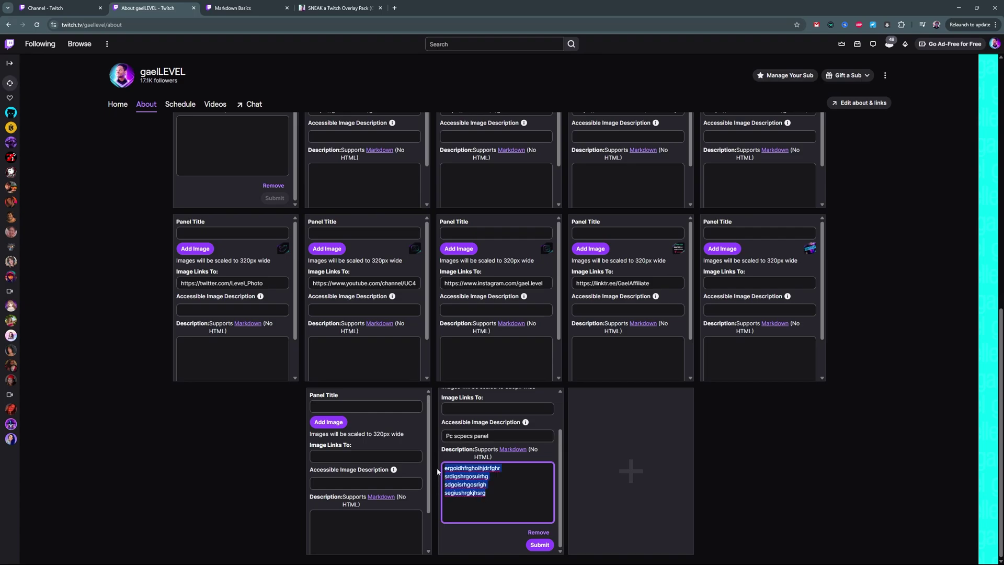
scroll(471, 486, up, 2)
scroll(474, 492, down, 2)
click(539, 547)
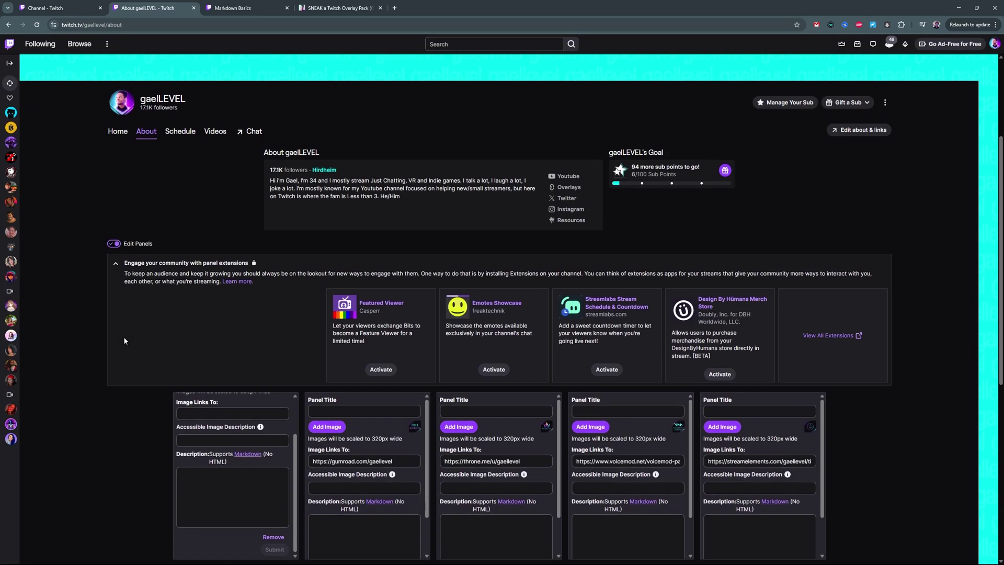
click(114, 246)
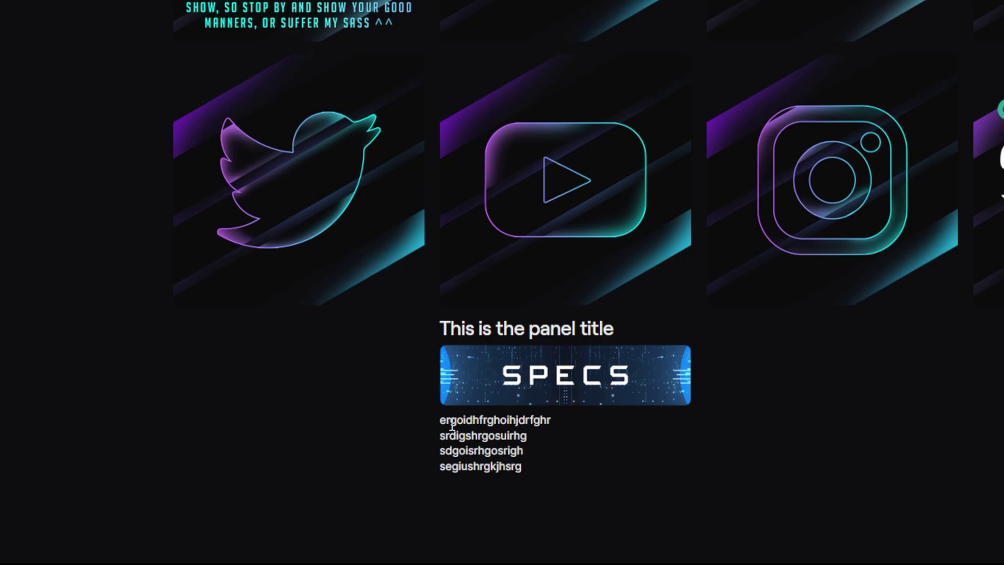
drag(442, 420, 528, 437)
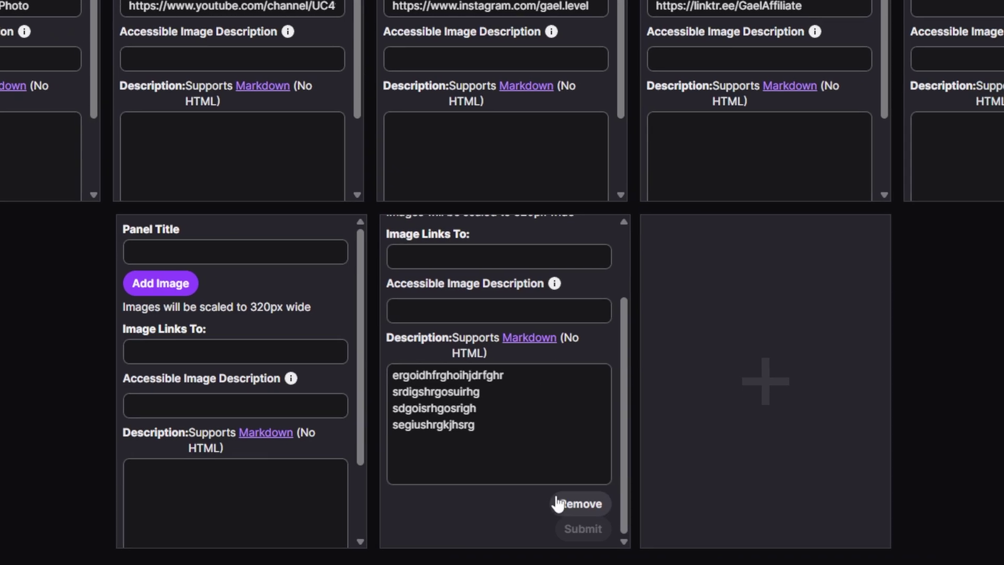
Step: Remove the SPECS panel and add an extension panel in its place
click(527, 503)
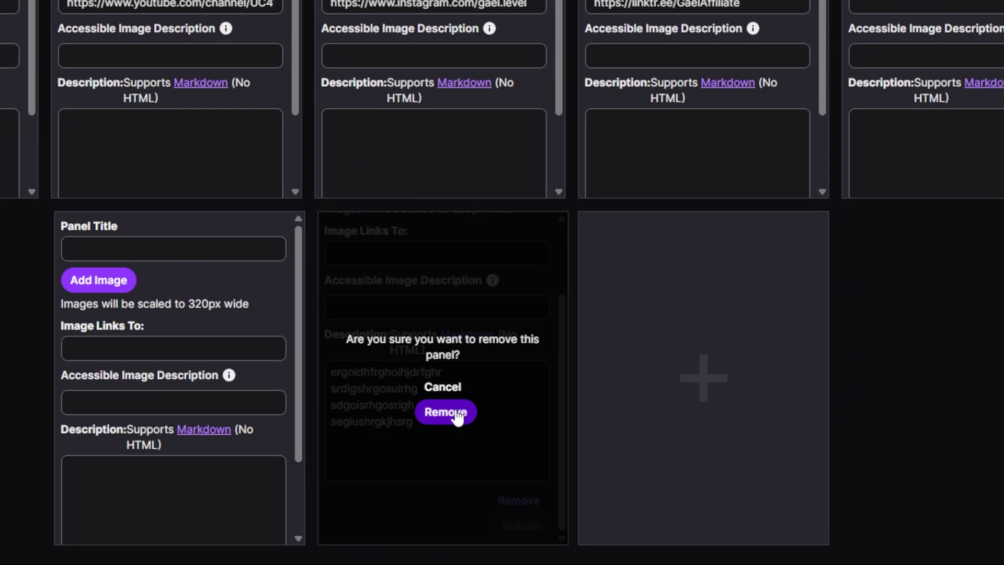
click(456, 414)
click(528, 402)
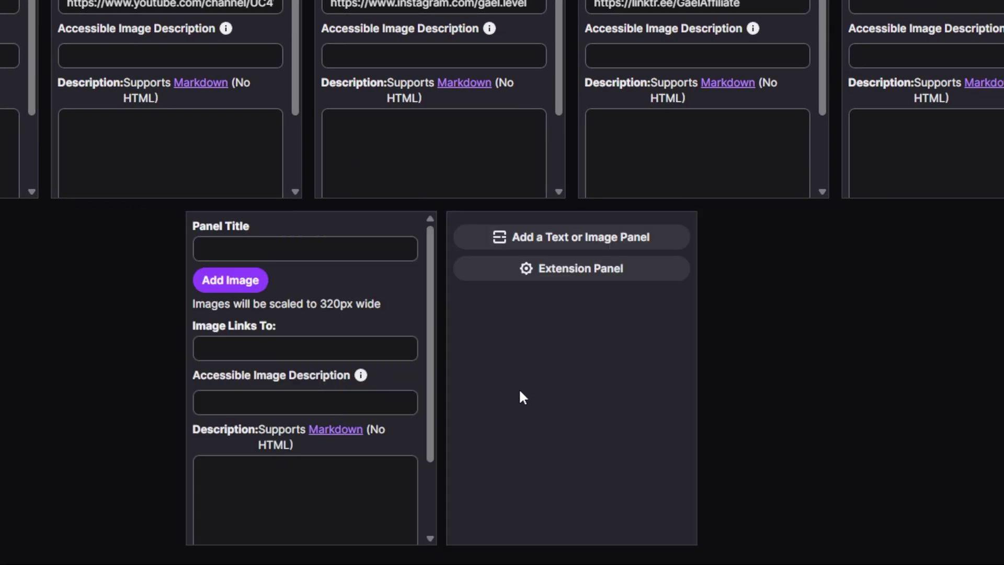
click(533, 272)
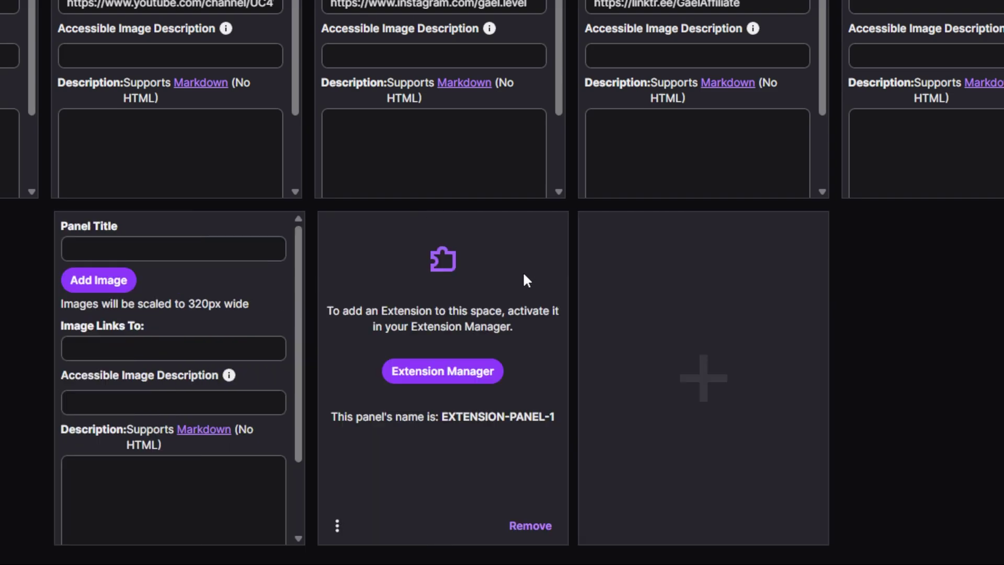
Step: Open the Extension Manager from the new panel and browse the extensions available under Discovery
click(442, 382)
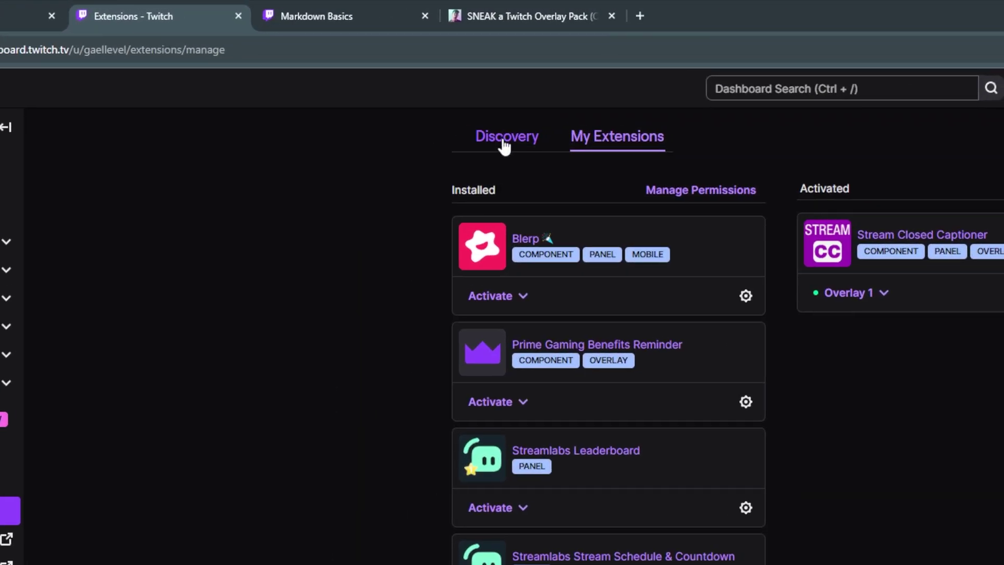
click(504, 144)
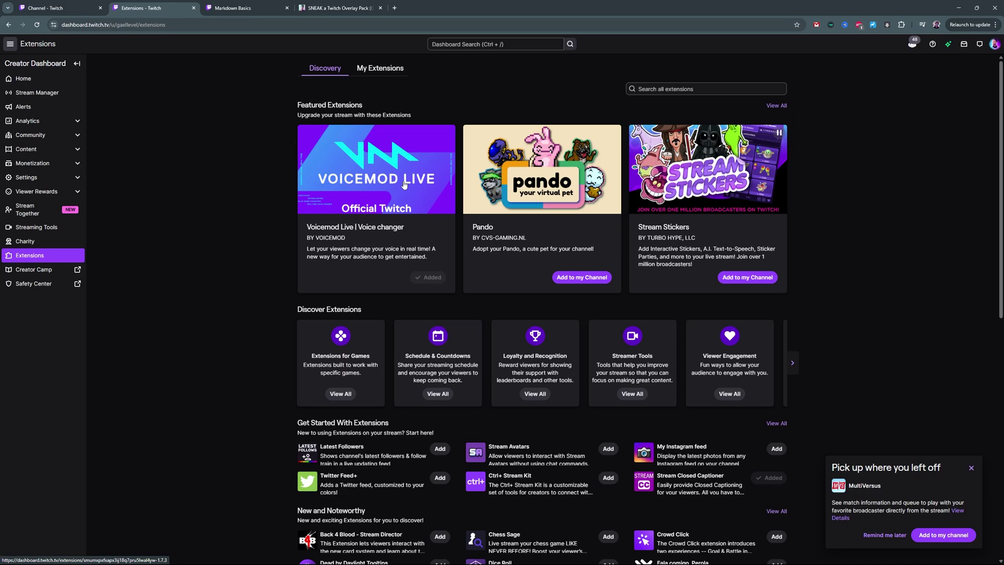
scroll(448, 212, down, 5)
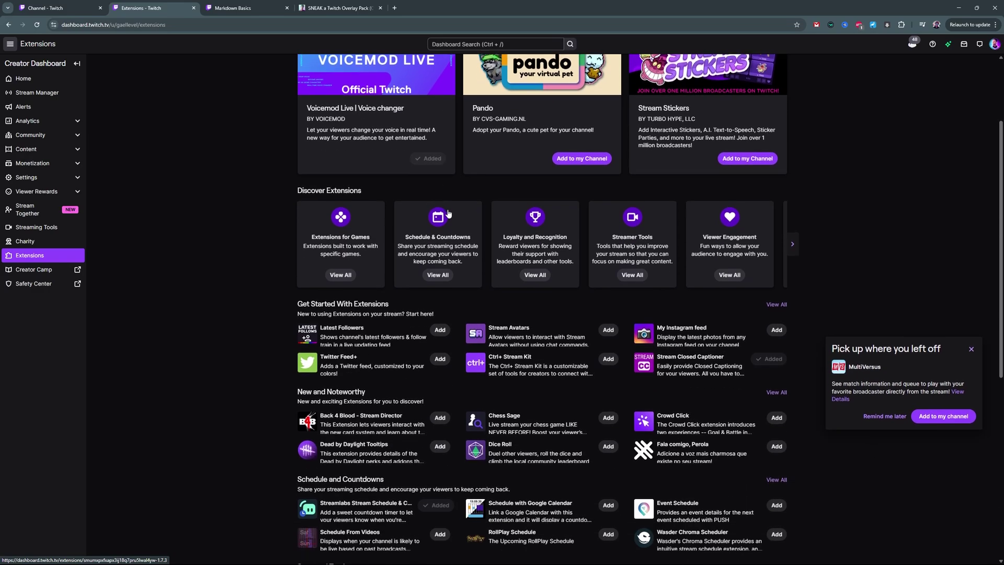
Step: Examine the extension categories in the Discovery listing, from Get Started With Extensions through Loyalty and Recognition
scroll(447, 209, down, 2)
scroll(447, 209, up, 3)
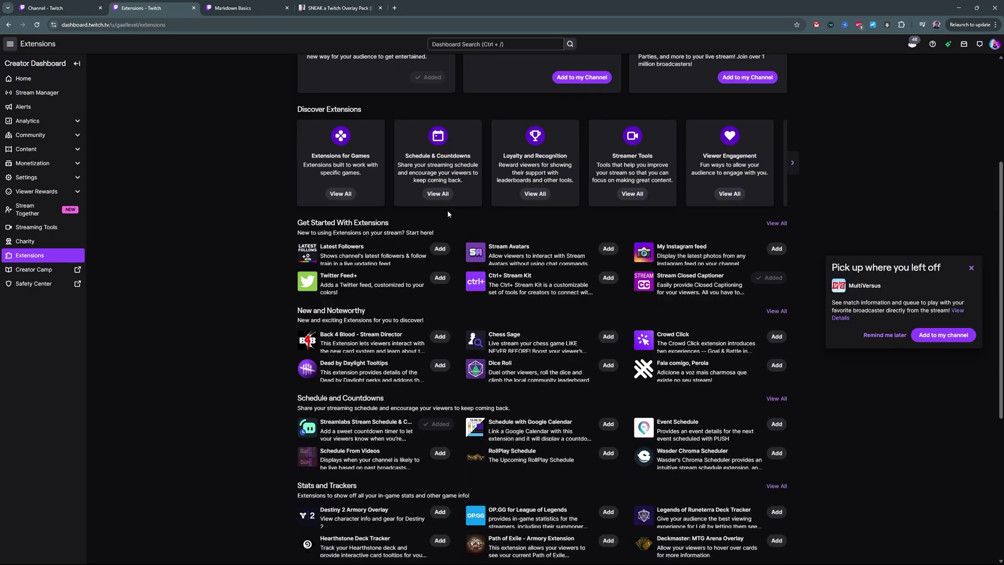
scroll(447, 209, down, 1)
scroll(447, 209, down, 2)
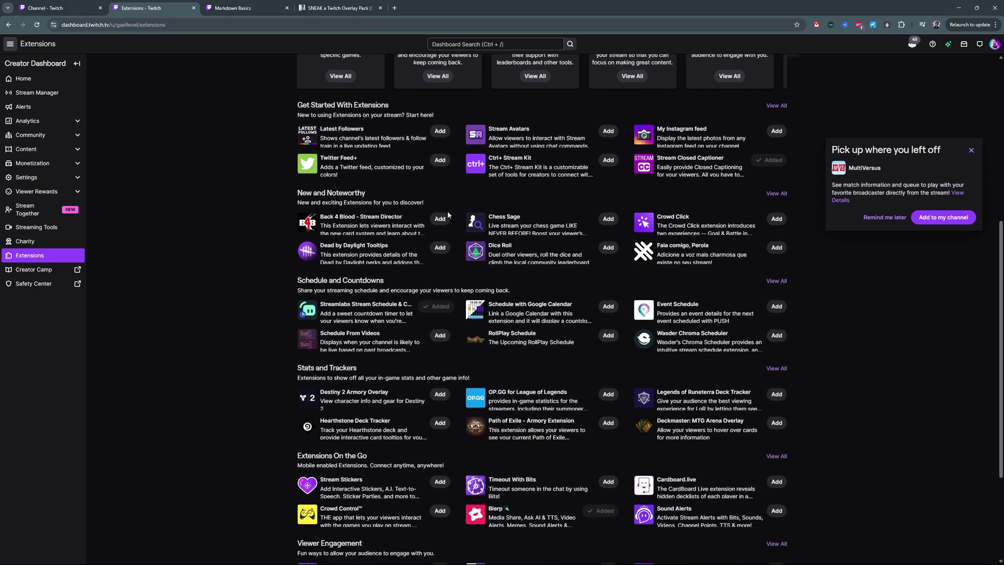
scroll(448, 211, down, 3)
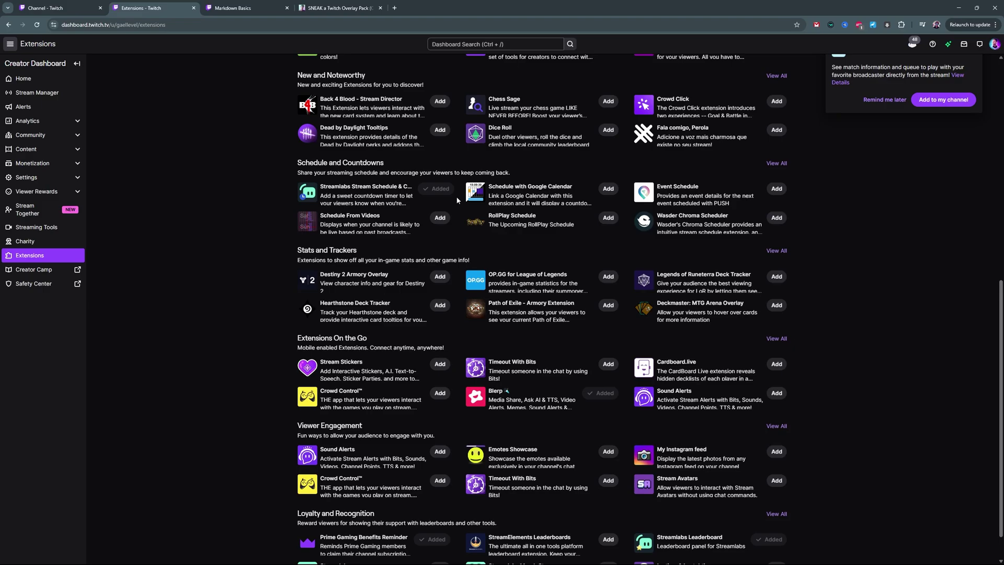
scroll(457, 200, down, 1)
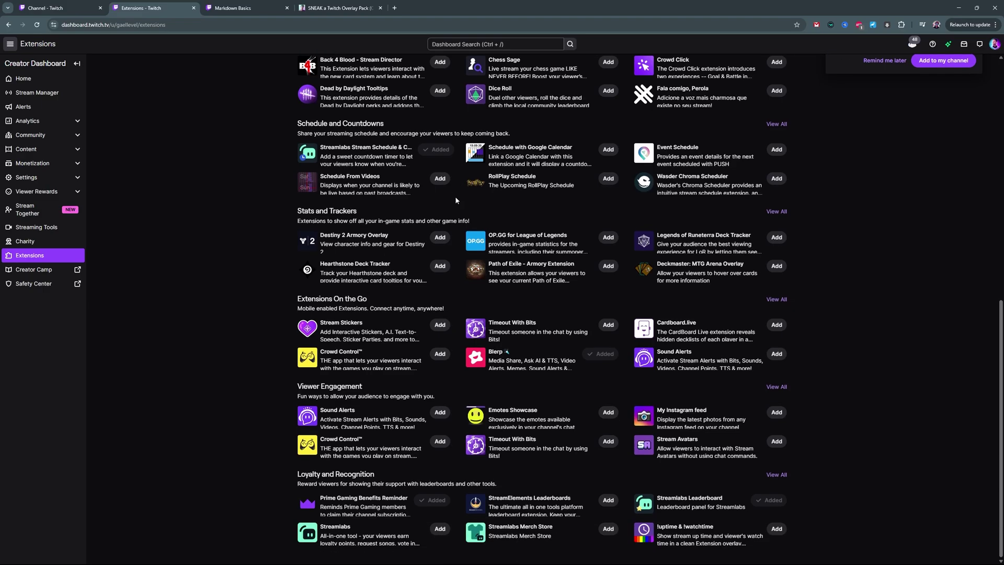
scroll(455, 196, up, 2)
Step: Return to the dashboard's channel settings, open the Emotes page under Viewer Rewards, and examine the follower and subscriber emotes
key(ctrl+Page_Up)
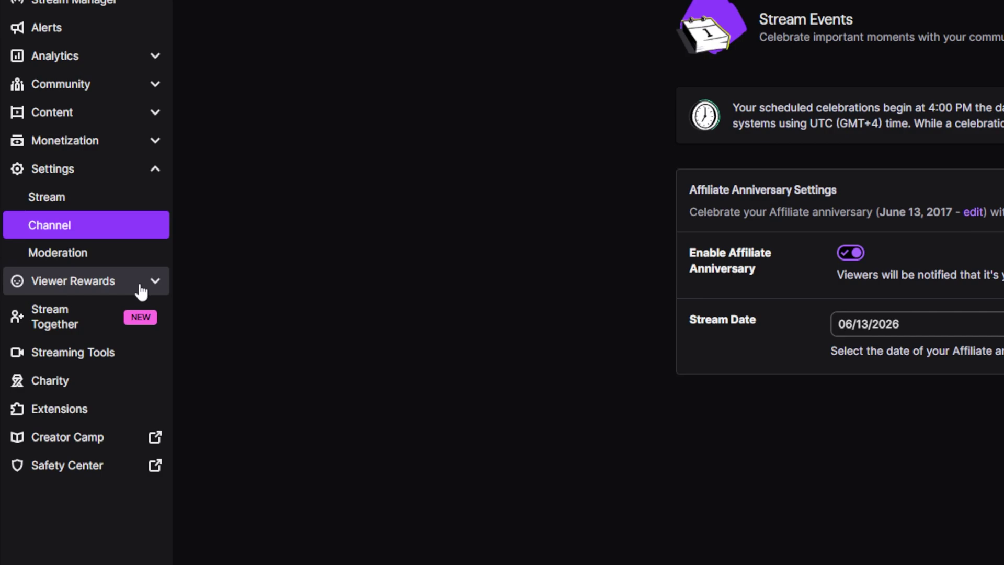
click(71, 238)
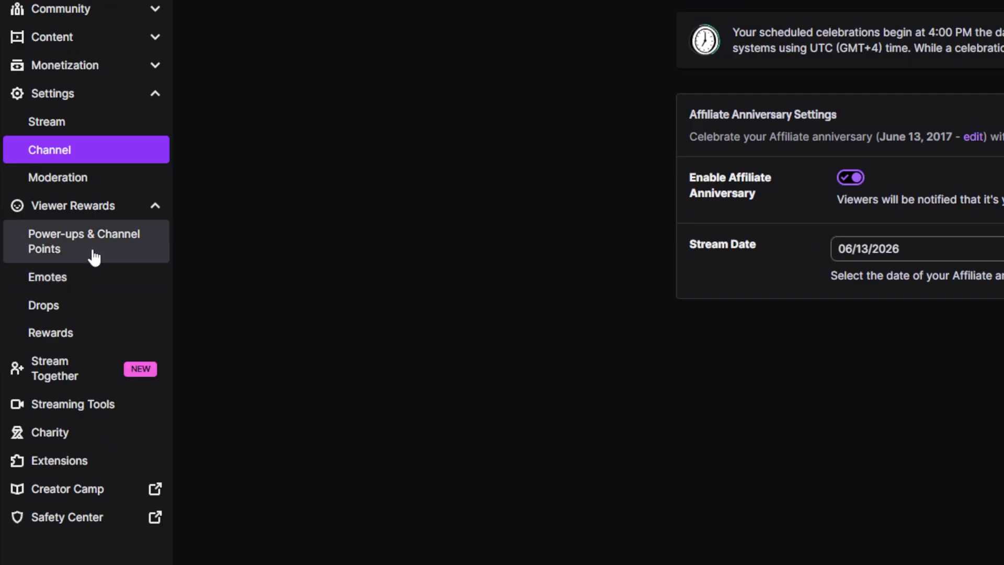
click(70, 281)
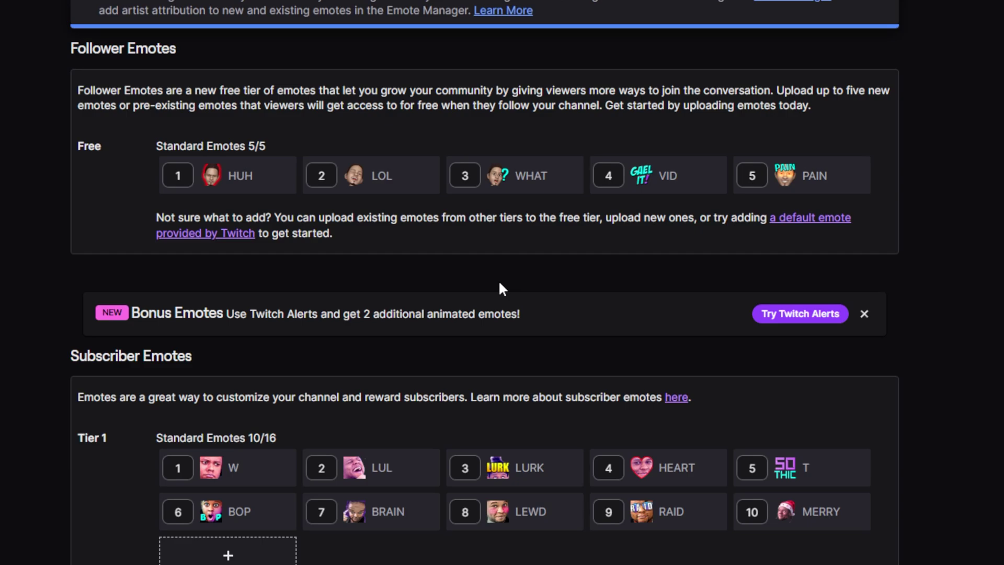
scroll(497, 280, down, 5)
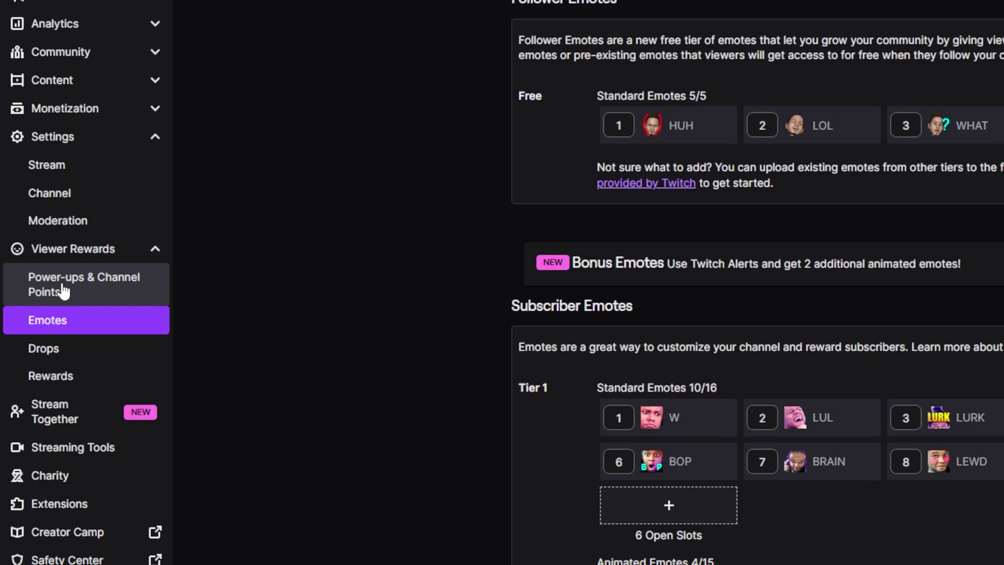
Step: Open the management page for Power-ups & Channel Points and examine the channel's custom rewards with their icons and costs
click(63, 290)
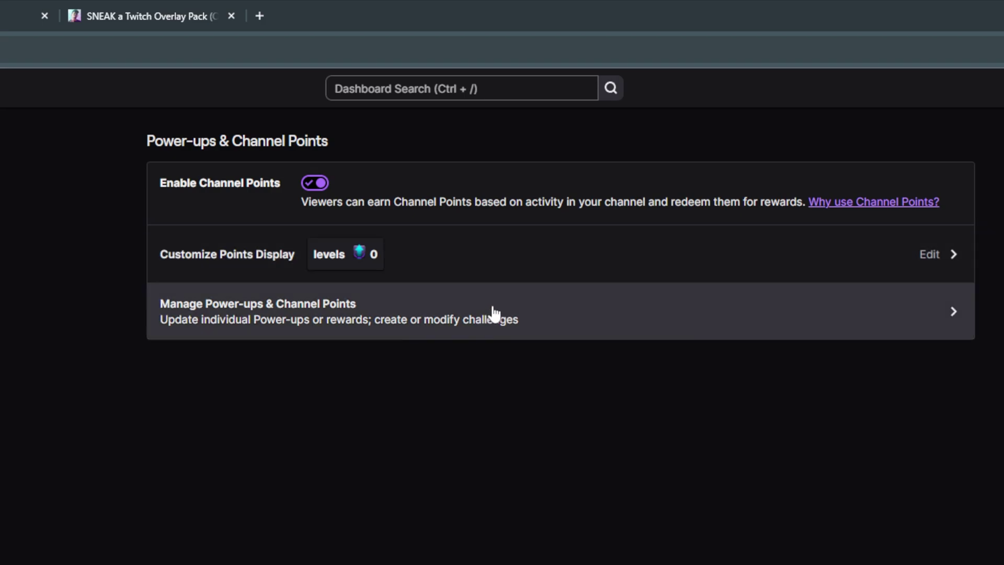
click(494, 312)
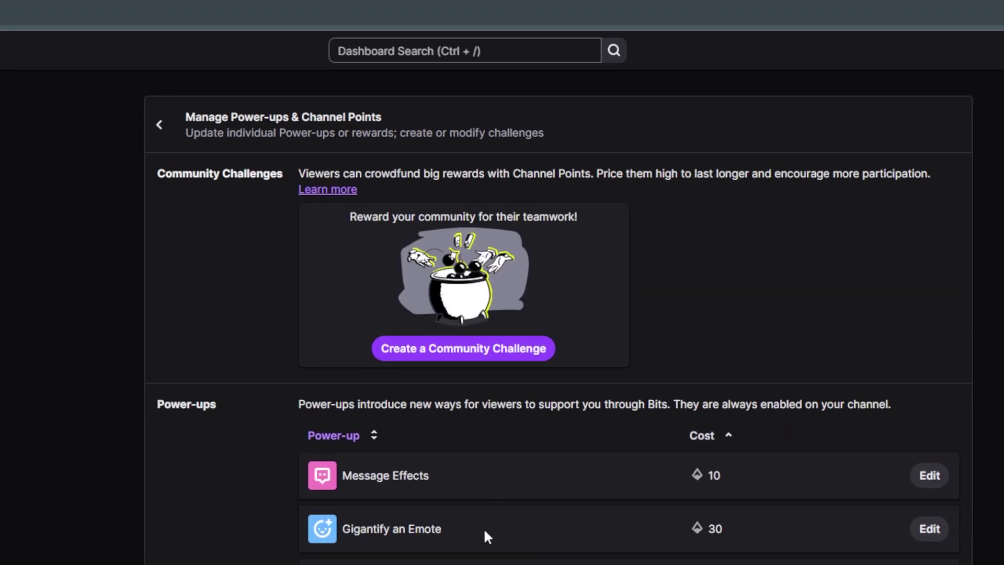
scroll(499, 455, down, 12)
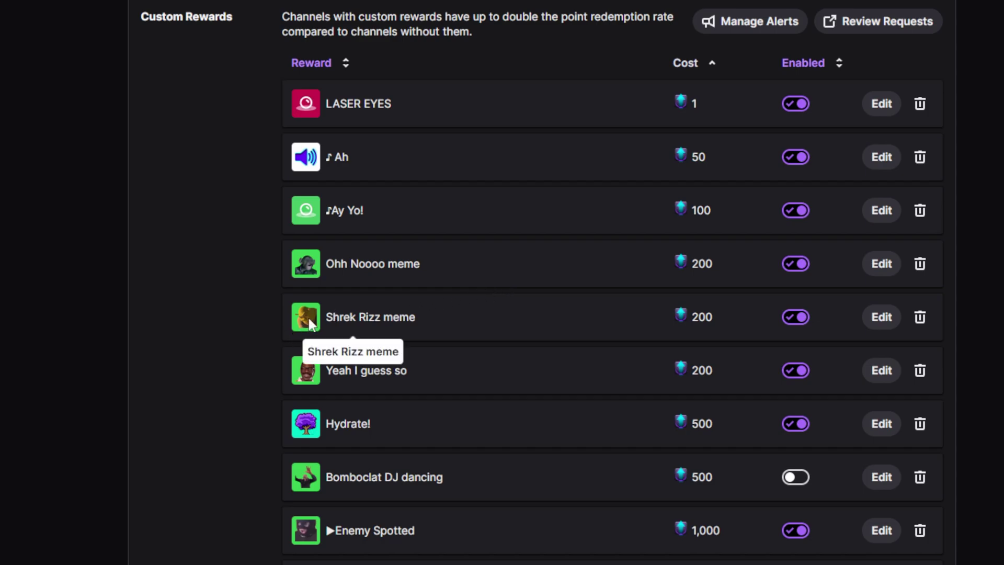
scroll(309, 318, down, 5)
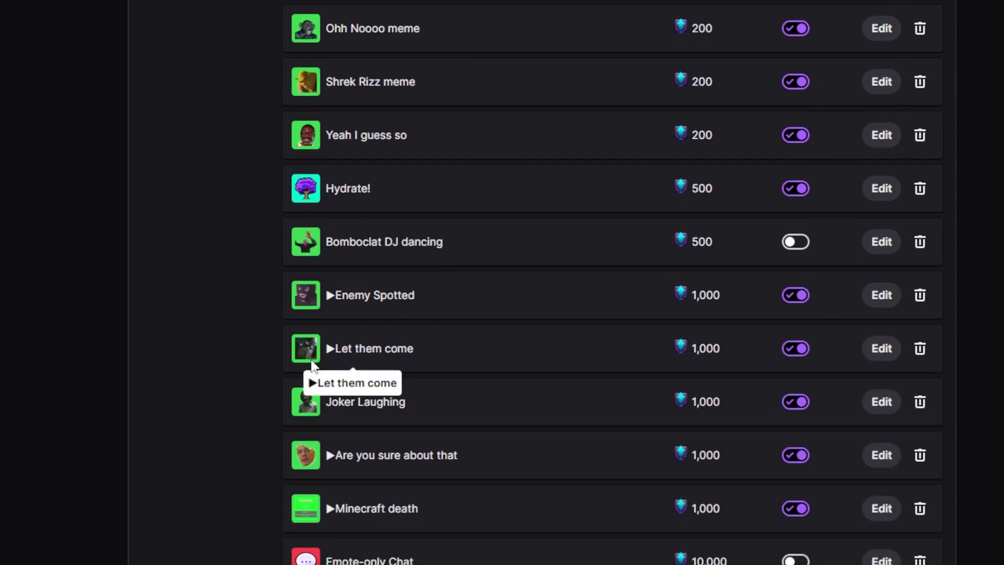
scroll(310, 405, down, 1)
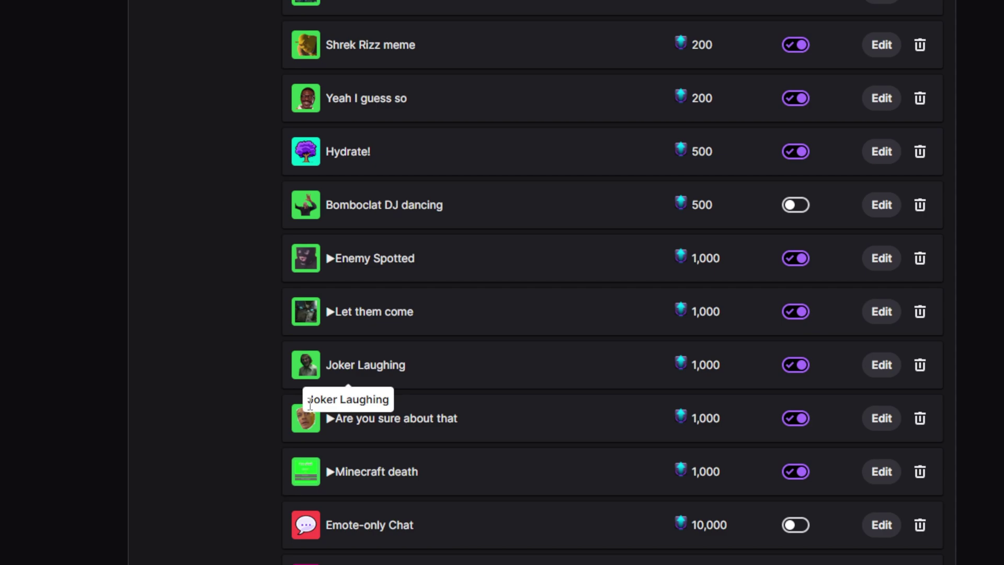
scroll(309, 405, up, 3)
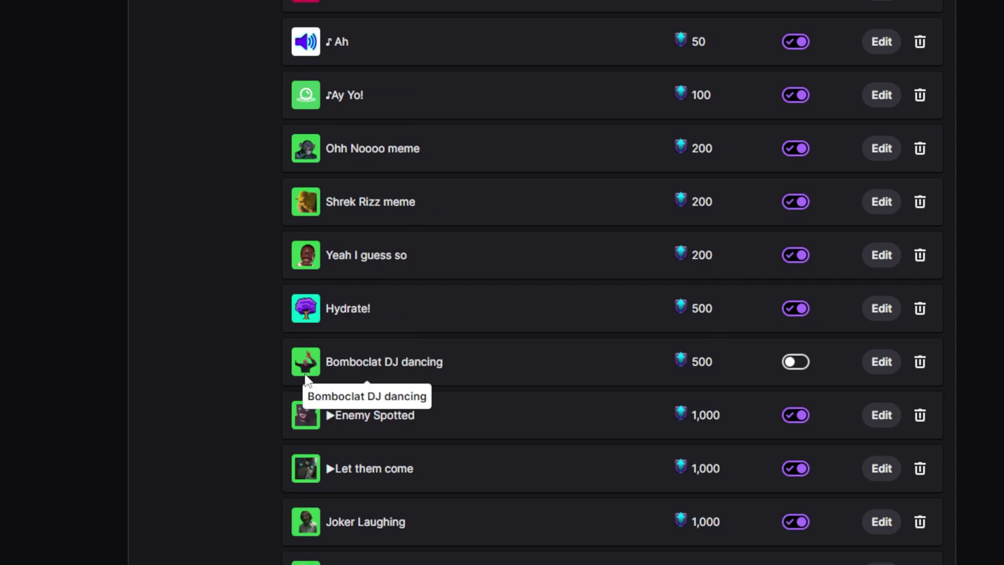
scroll(307, 379, down, 3)
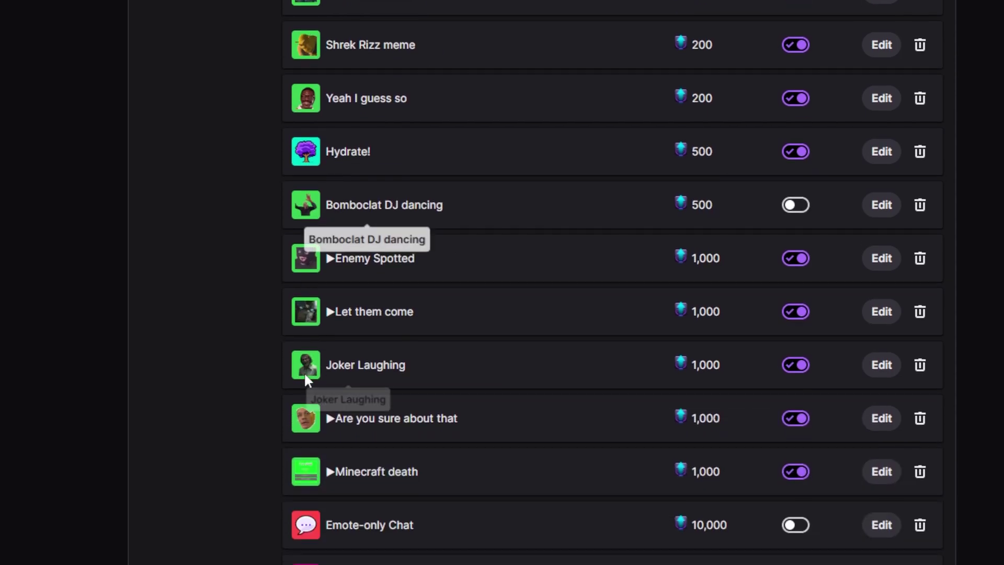
scroll(309, 381, up, 3)
scroll(305, 376, up, 10)
scroll(305, 376, down, 13)
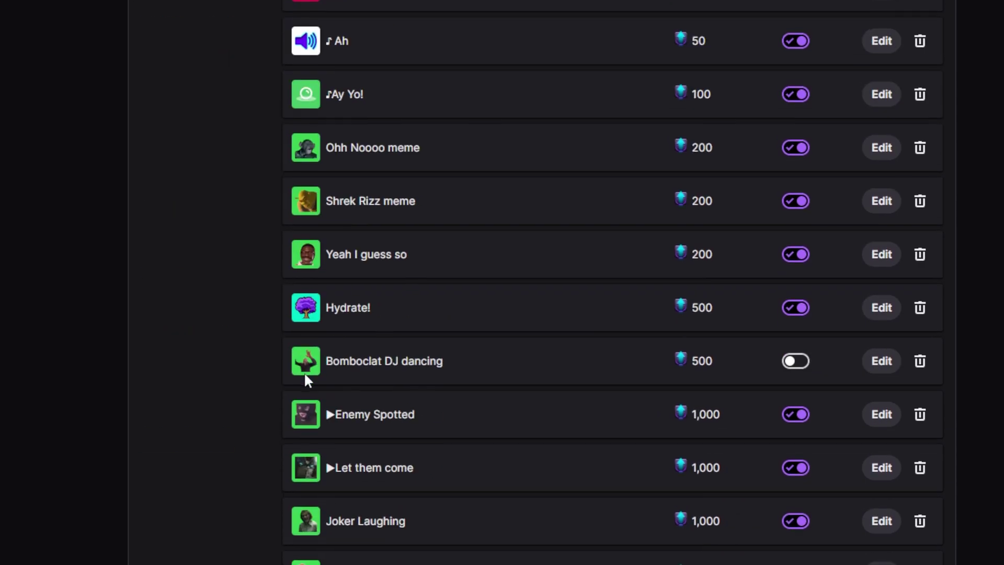
scroll(305, 375, up, 3)
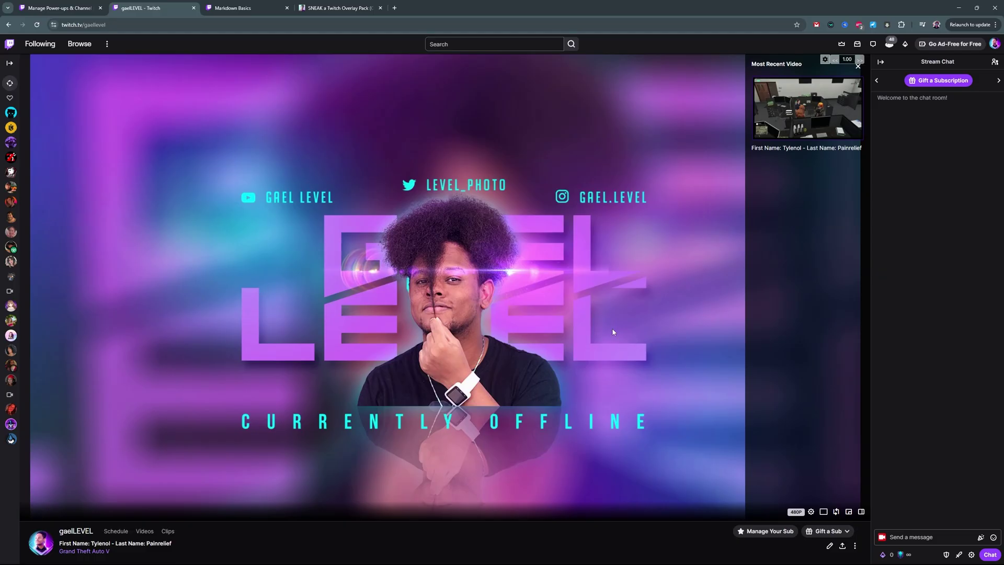
Step: Open Power-ups & Rewards in the channel's stream chat and browse the power-ups and channel rewards offered to viewers
click(901, 555)
scroll(933, 501, down, 3)
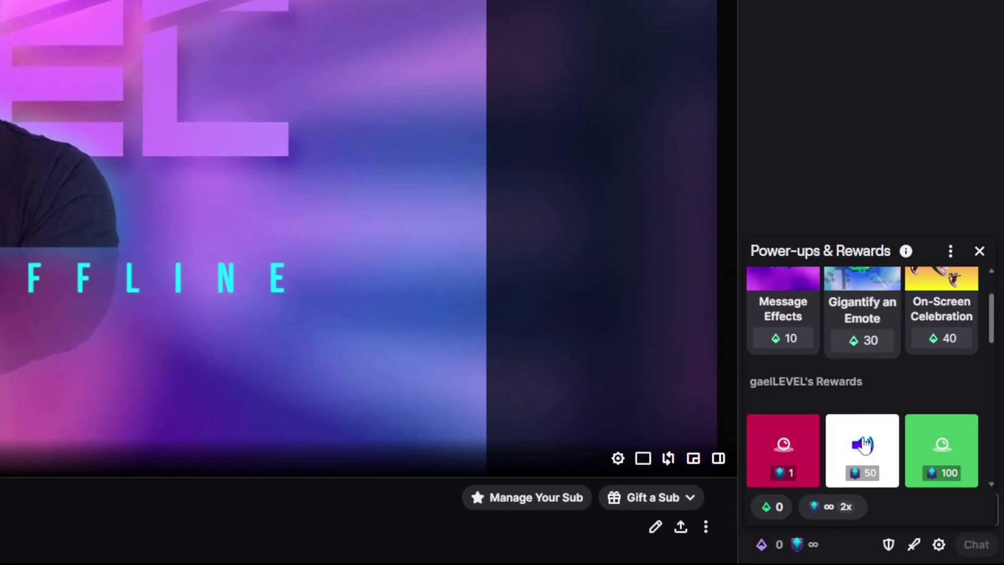
scroll(862, 437, down, 5)
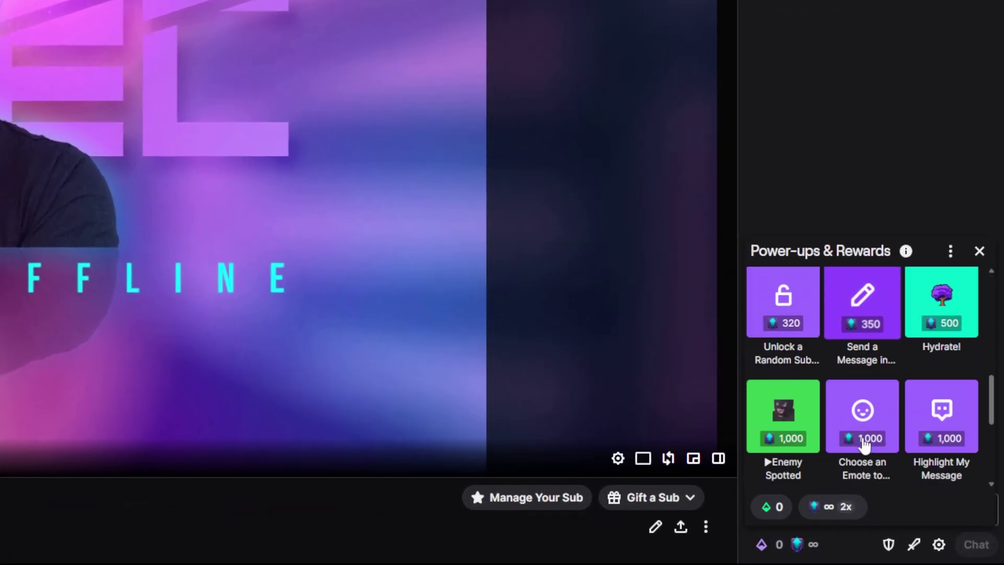
scroll(864, 443, down, 4)
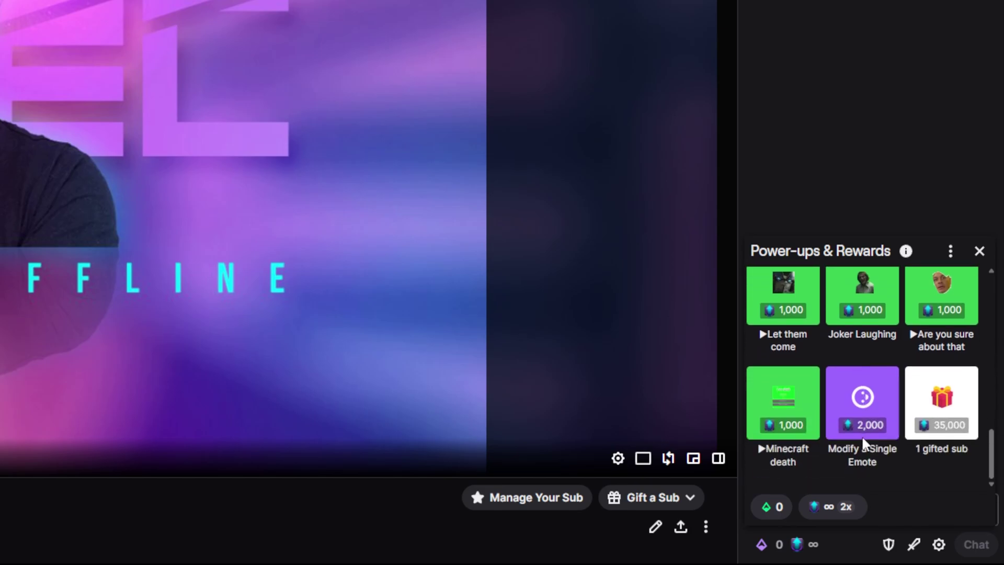
scroll(864, 442, up, 12)
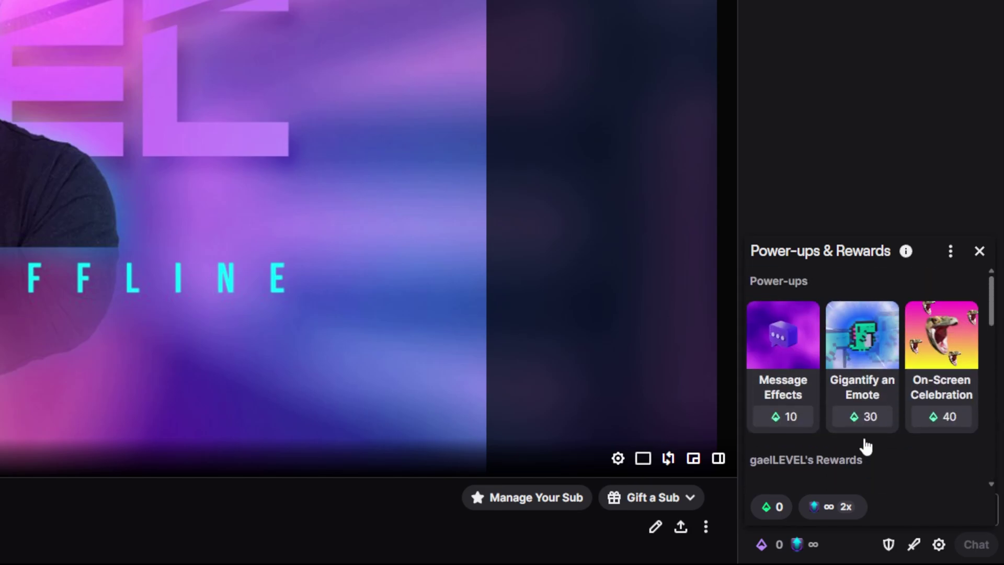
scroll(866, 446, down, 8)
scroll(866, 445, up, 6)
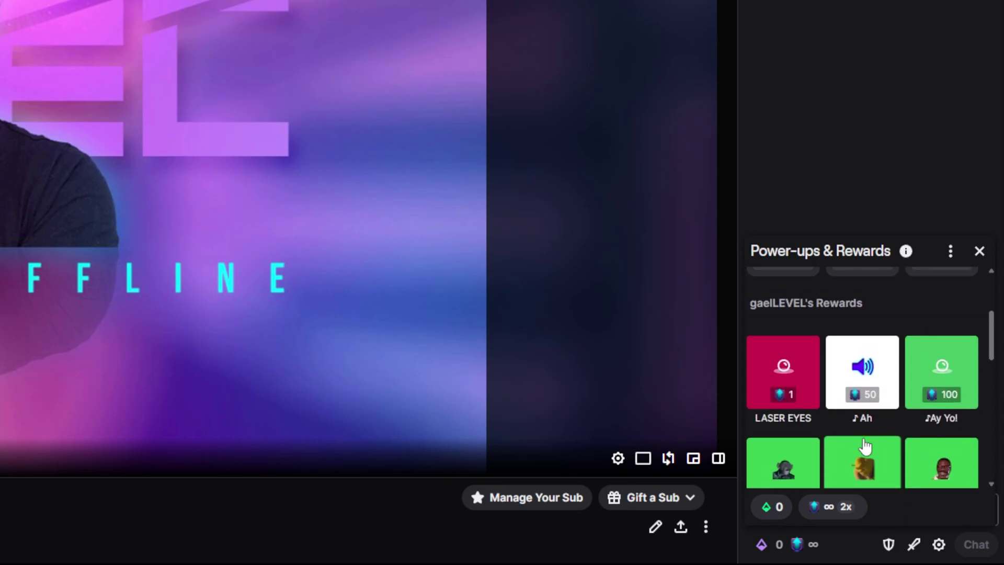
scroll(866, 446, down, 8)
scroll(865, 446, up, 8)
scroll(866, 445, down, 5)
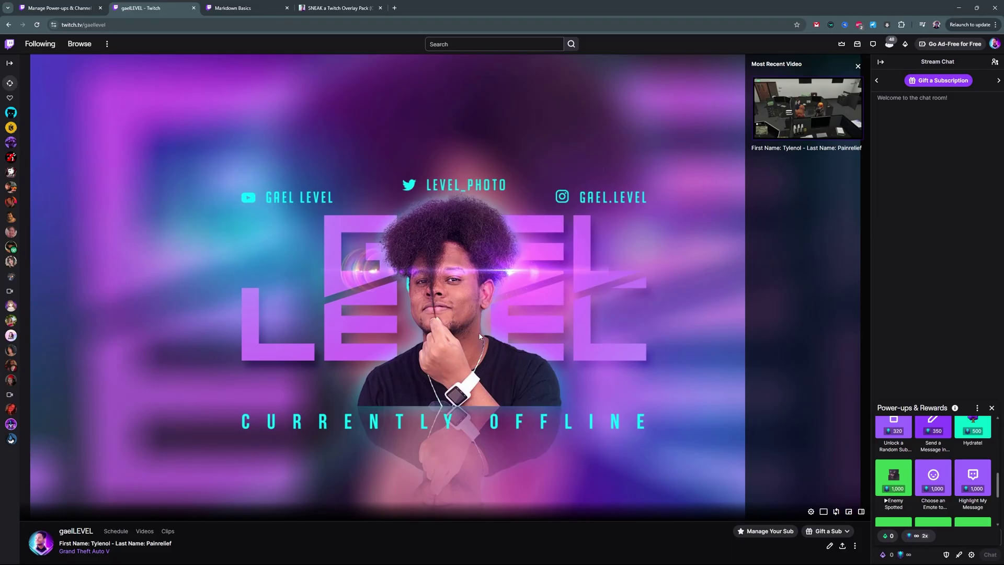
Step: Examine the offline channel page, including its offline banner, About section, social links, sub goal and panels
scroll(480, 336, down, 5)
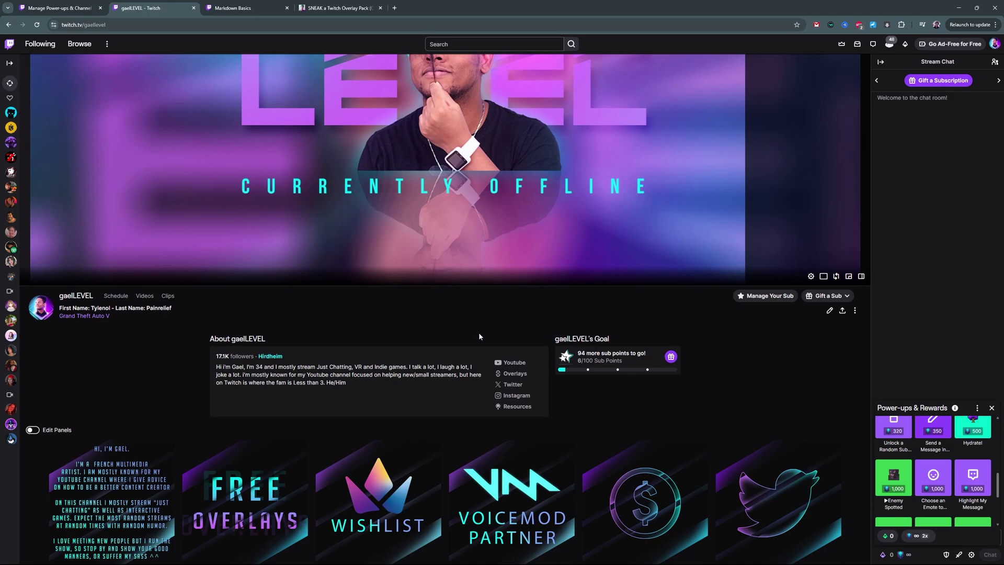
scroll(479, 337, down, 2)
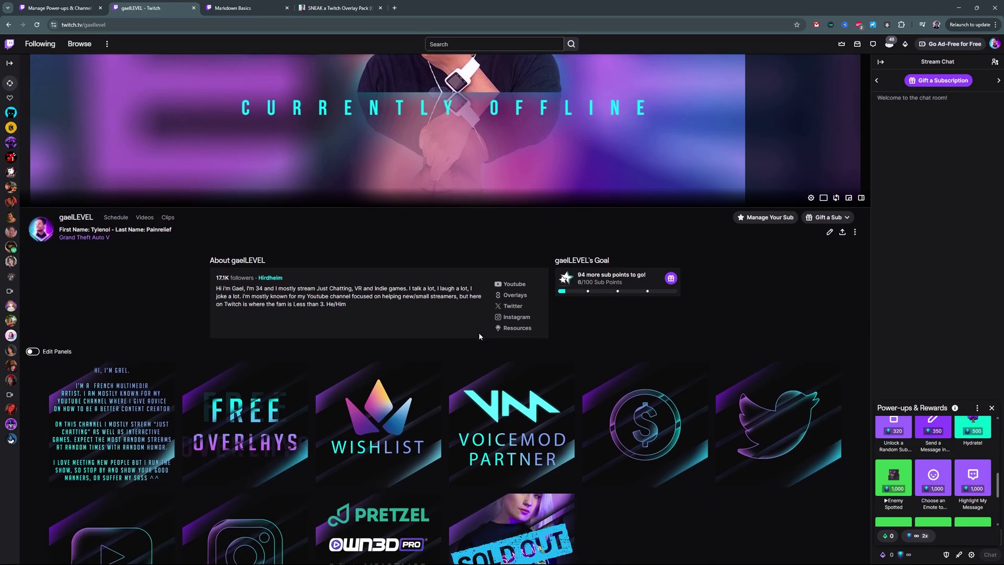
scroll(479, 335, down, 1)
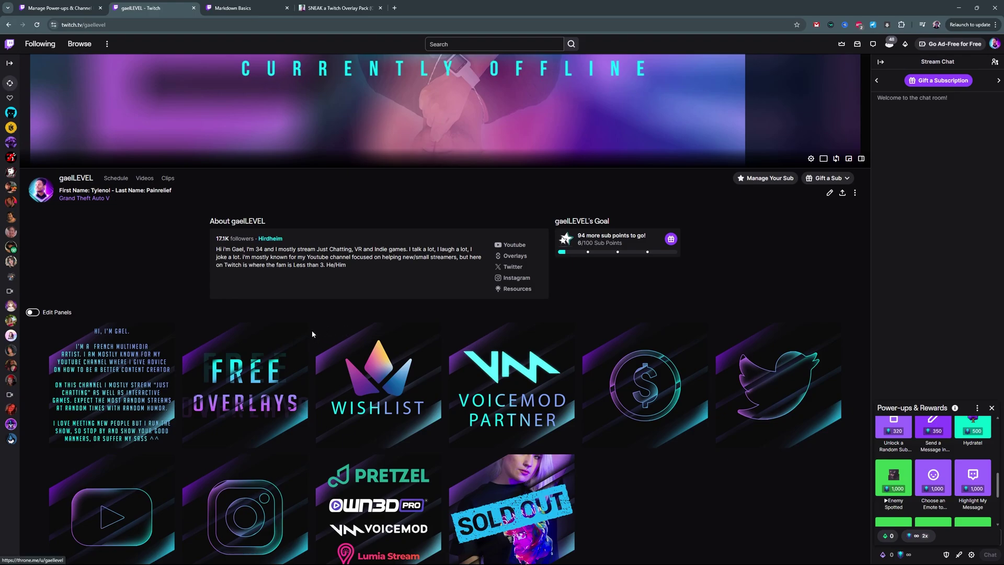
scroll(311, 331, up, 1)
scroll(253, 322, up, 1)
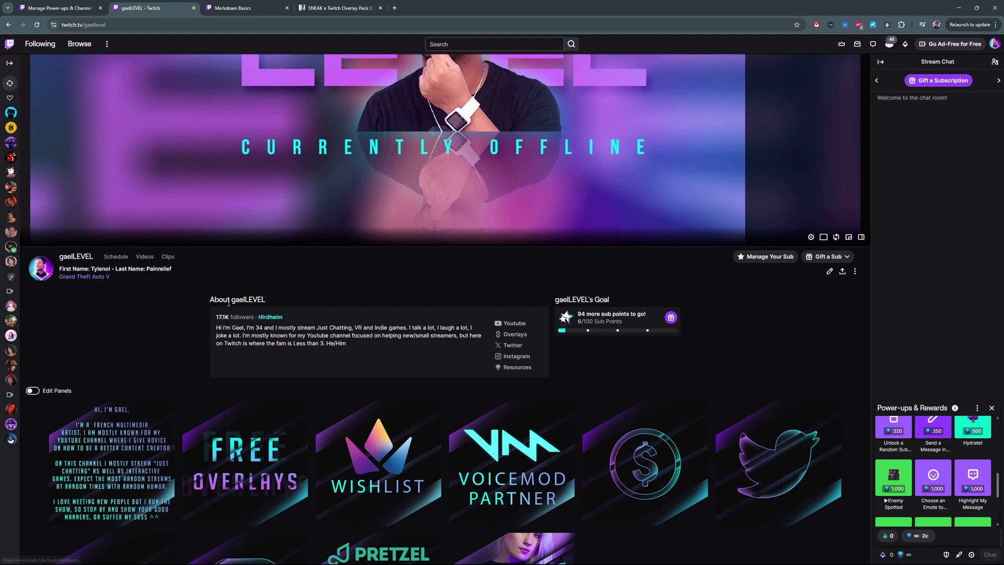
scroll(219, 296, up, 1)
scroll(453, 191, up, 6)
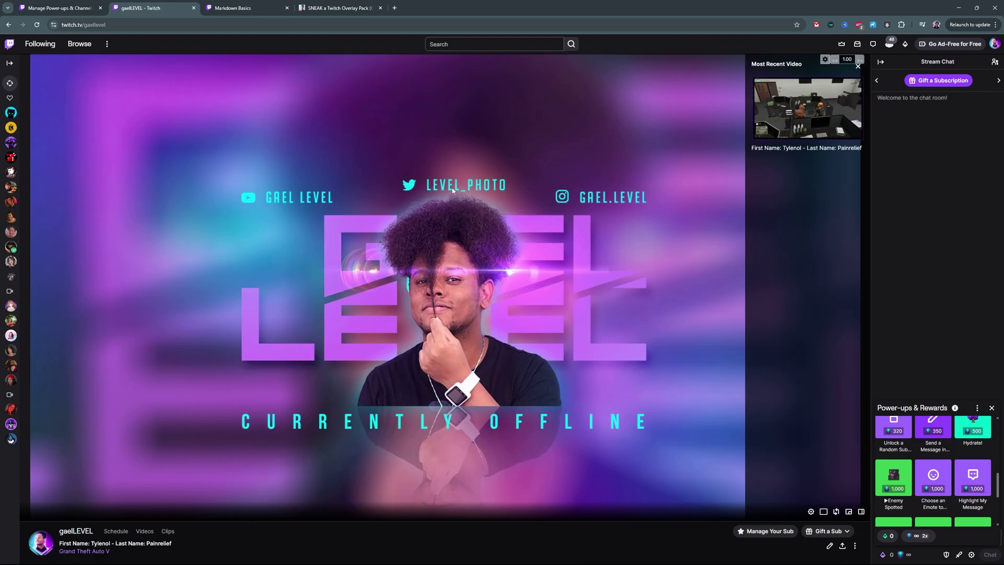
scroll(176, 355, down, 4)
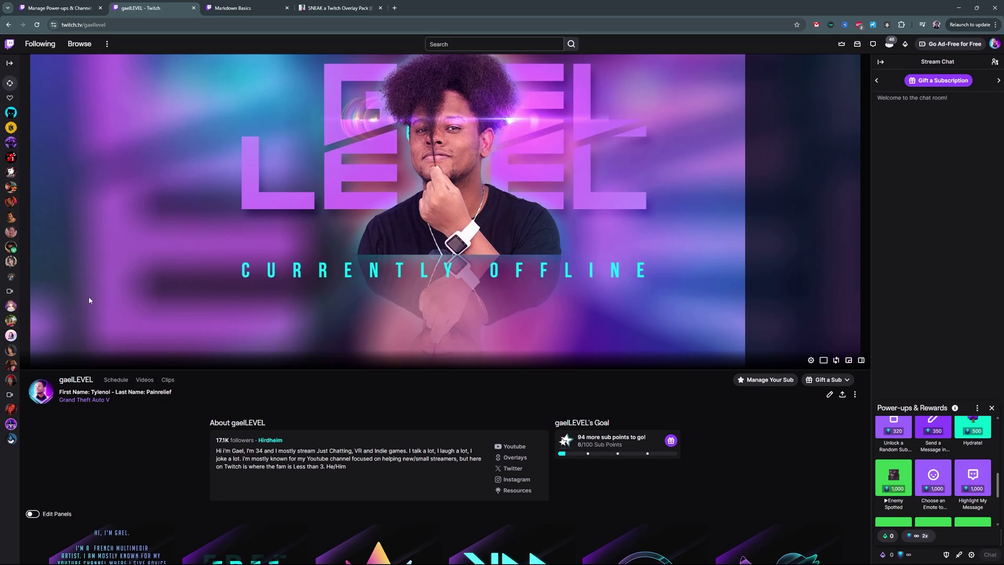
scroll(89, 298, up, 3)
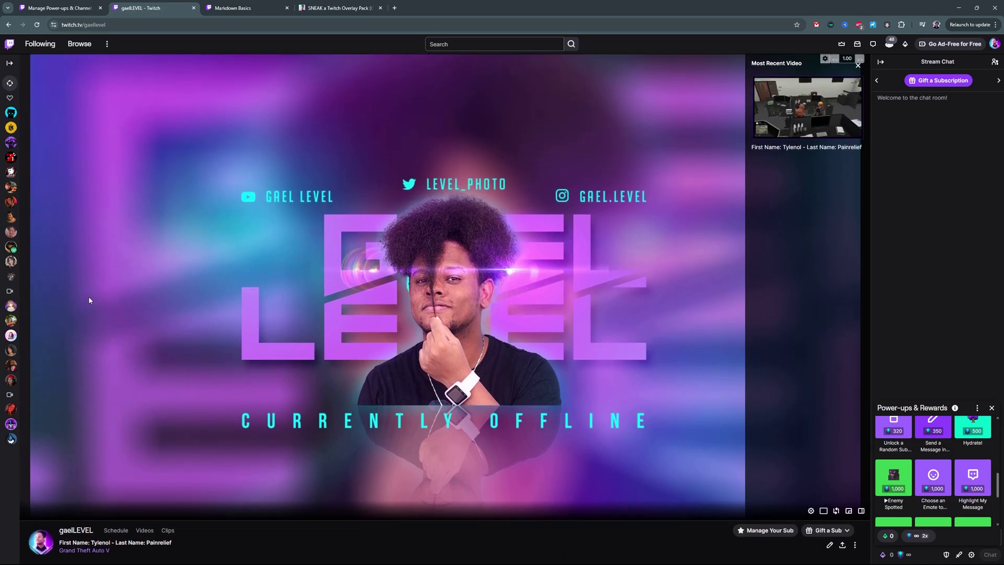
Step: Open the About page from the channel's home page and examine its bio and panels
click(84, 115)
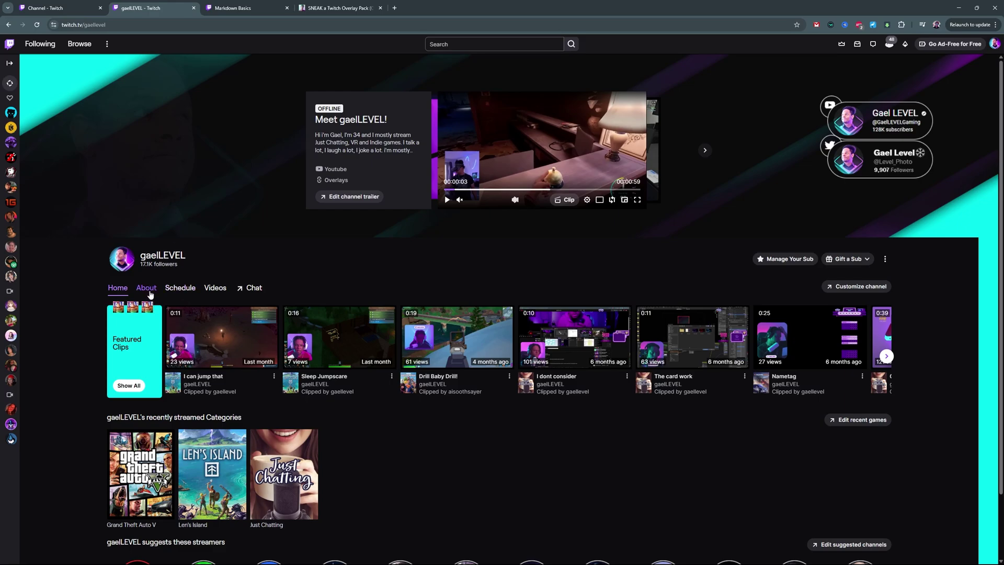
click(146, 288)
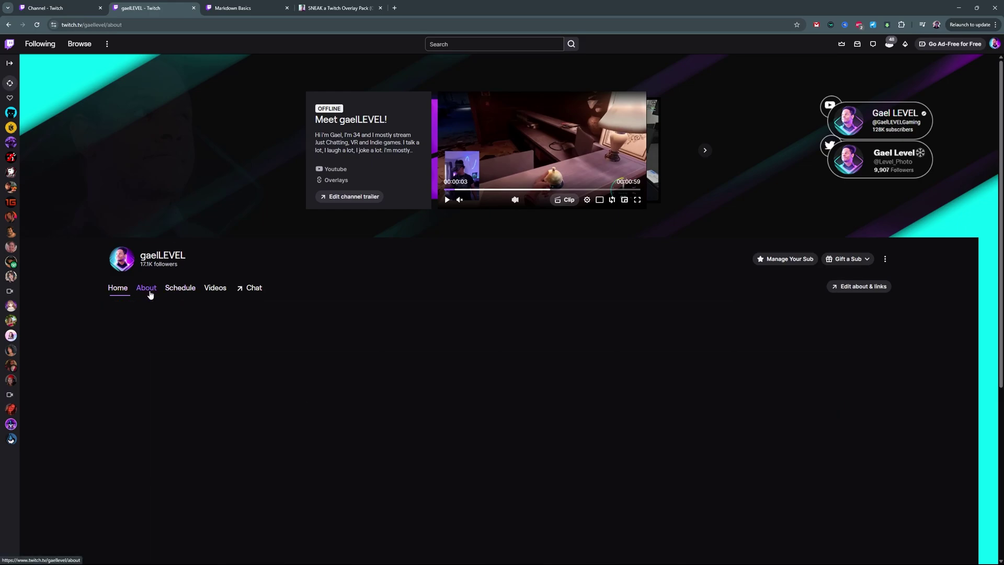
scroll(193, 310, down, 3)
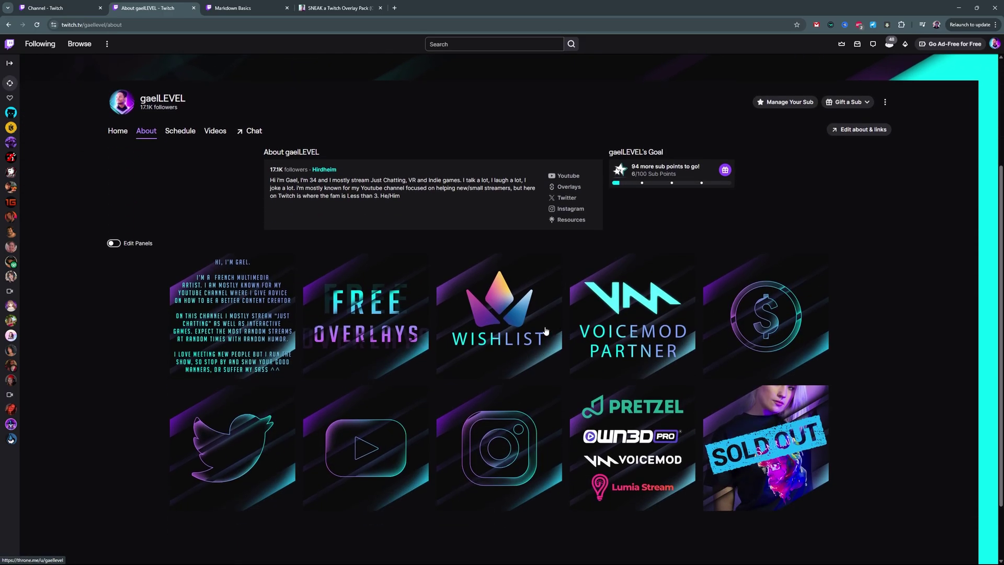
scroll(502, 334, down, 2)
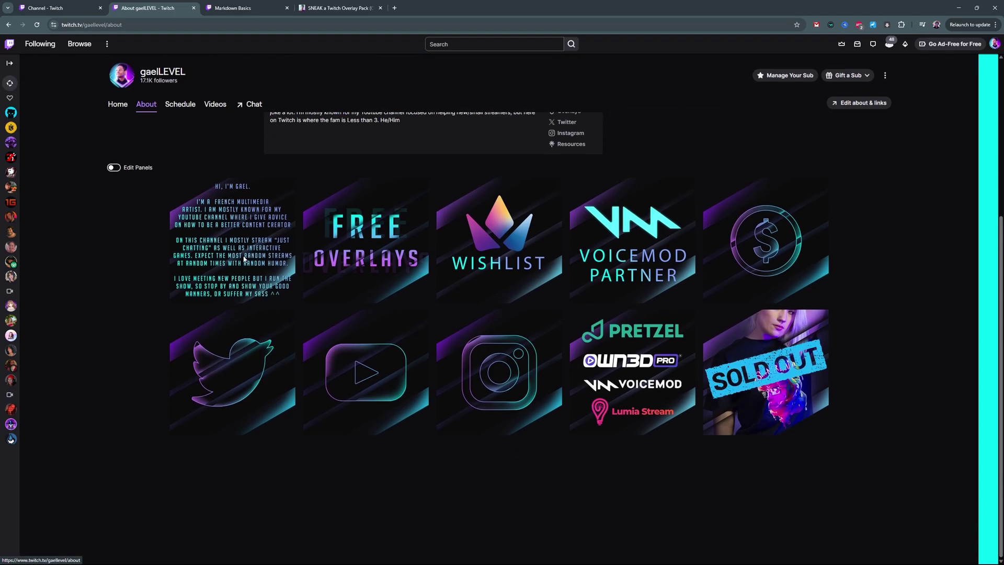
Step: Return to the offline channel page with stream chat and review its panels and offline banner
key(alt+Left)
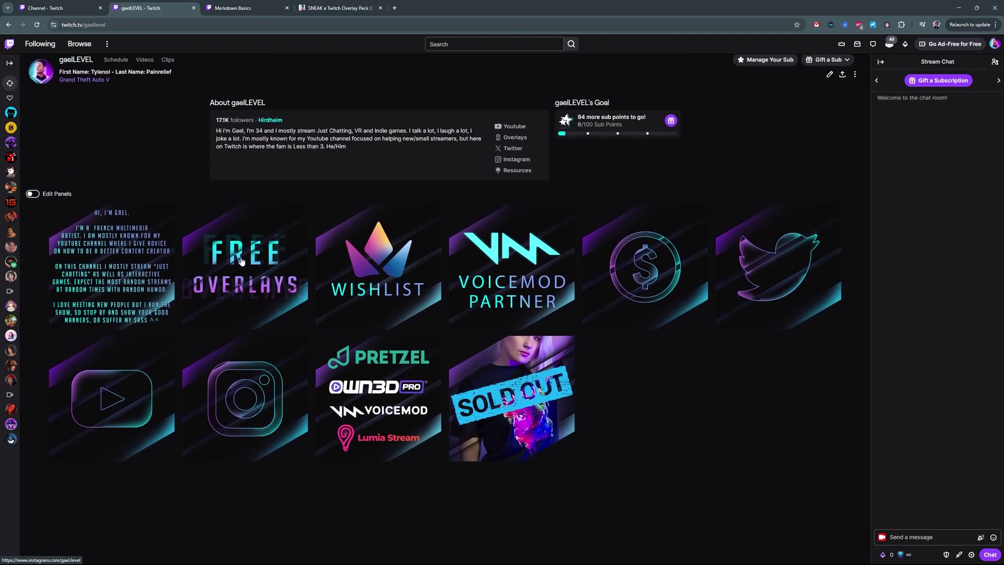
scroll(241, 260, up, 7)
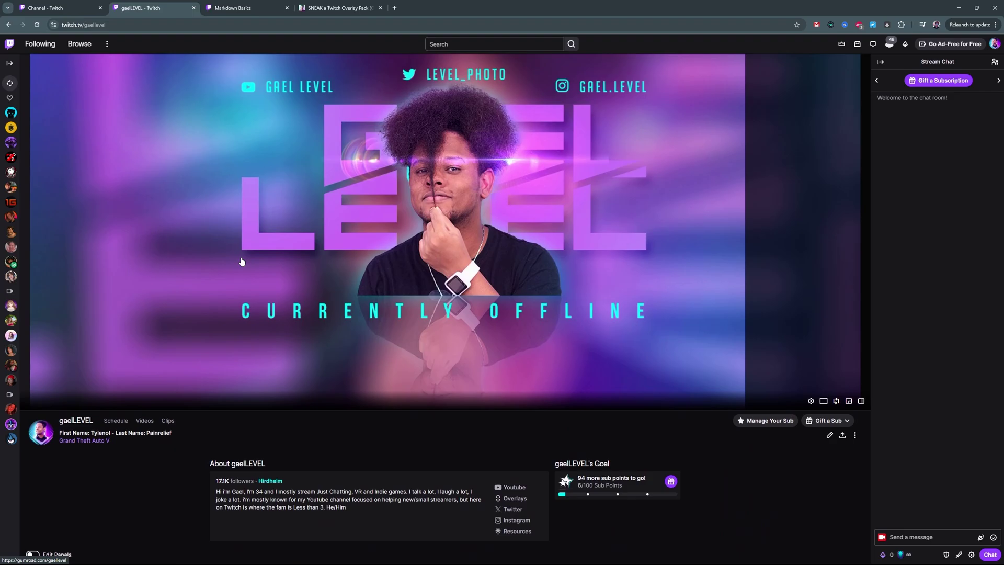
scroll(242, 261, up, 2)
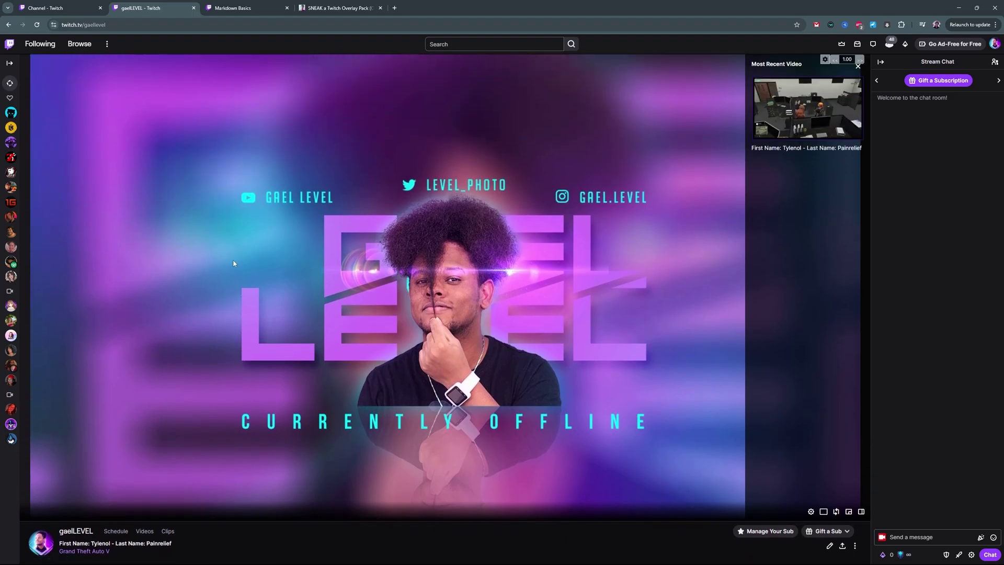